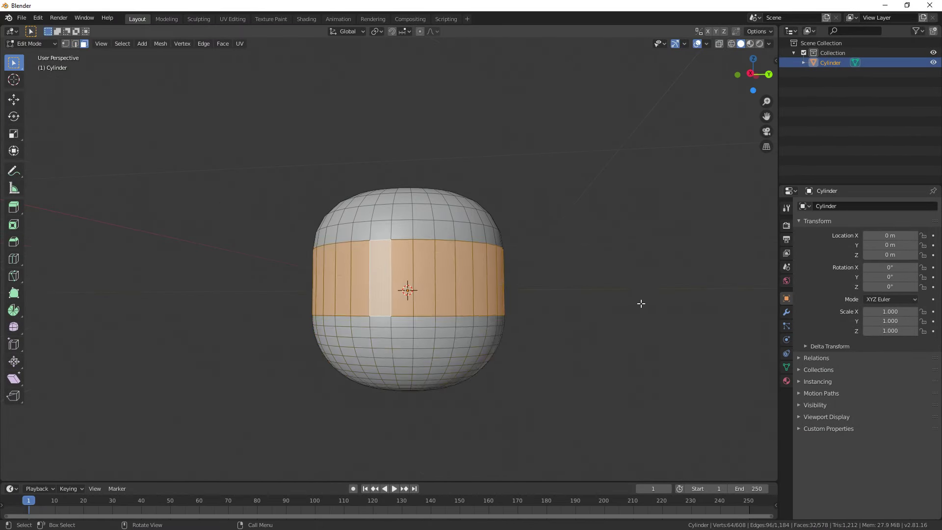
Scale the cylinder's middle face band inward and bevel the edge loop along its upper border
{"action": "key", "text": "s"}
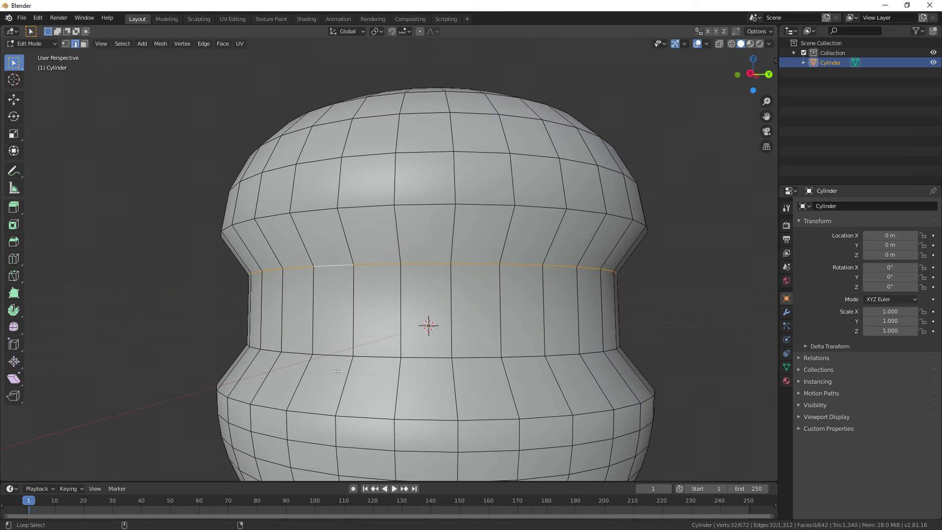
{"action": "key", "text": "ctrl+b"}
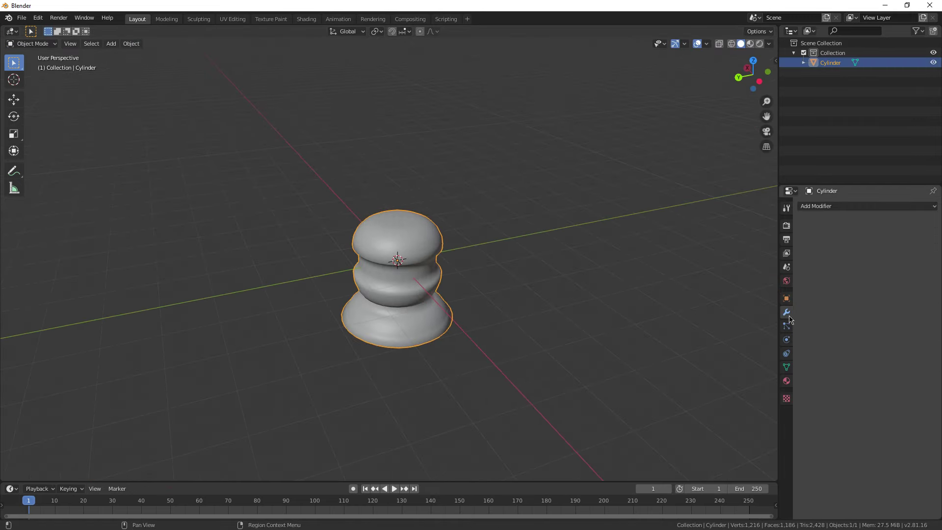
Add a modifier to the cylinder object
{"action": "left_click", "coordinate": [866, 206]}
{"action": "left_click", "coordinate": [755, 304]}
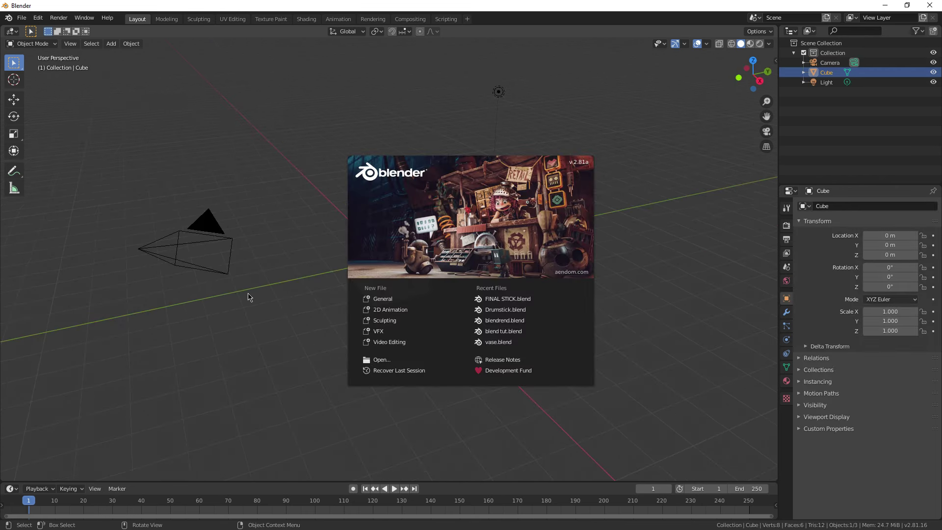
Delete the camera and the light from the default scene, keeping the cube
{"action": "left_click", "coordinate": [282, 314]}
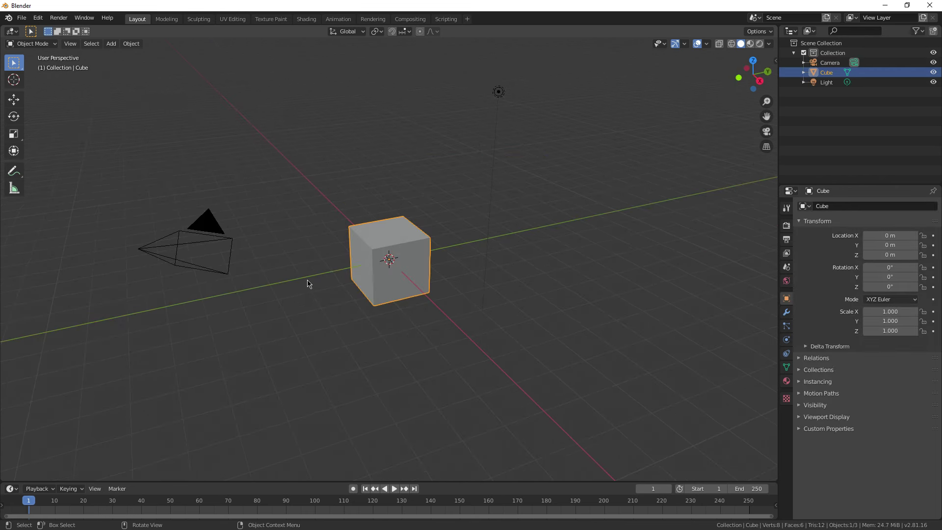
{"action": "middle_click_drag", "start_coordinate": [310, 284], "coordinate": [449, 153]}
{"action": "left_click_drag", "start_coordinate": [449, 121], "coordinate": [568, 220]}
{"action": "left_click", "coordinate": [528, 232], "text": "shift"}
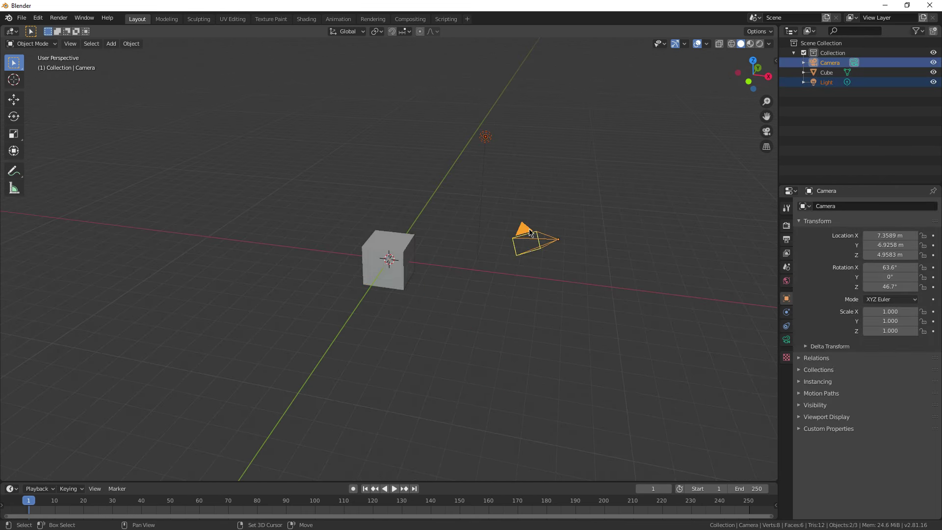
{"action": "key", "text": "x"}
{"action": "left_click", "coordinate": [524, 234]}
In Edit Mode, delete all of the cube's vertices except one top corner
{"action": "left_click", "coordinate": [413, 262]}
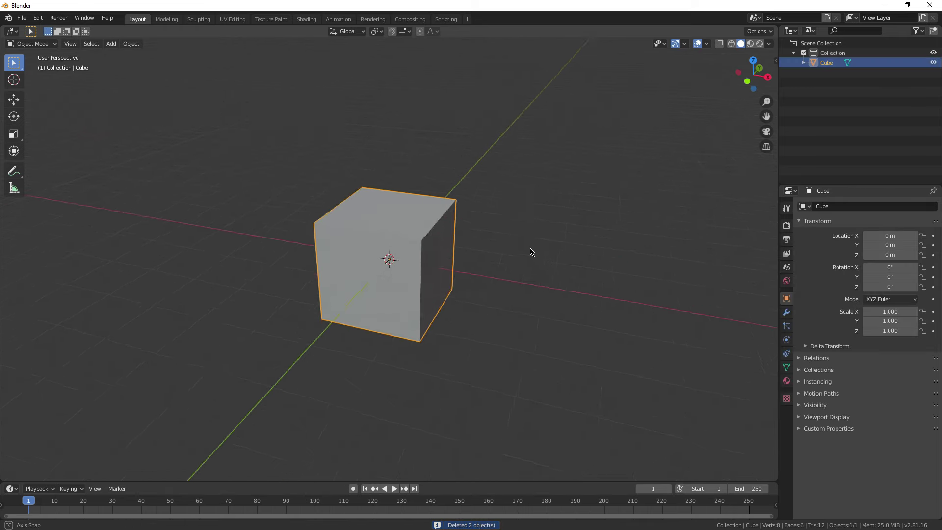
{"action": "middle_click_drag", "start_coordinate": [530, 250], "coordinate": [485, 235]}
{"action": "key", "text": "Tab"}
{"action": "middle_click_drag", "start_coordinate": [165, 142], "coordinate": [425, 247]}
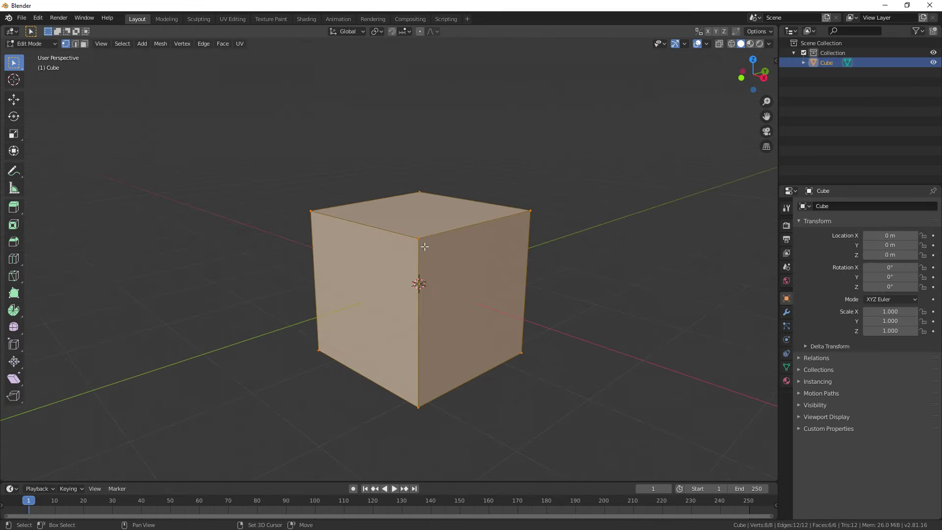
{"action": "middle_click_drag", "start_coordinate": [406, 351], "coordinate": [446, 296]}
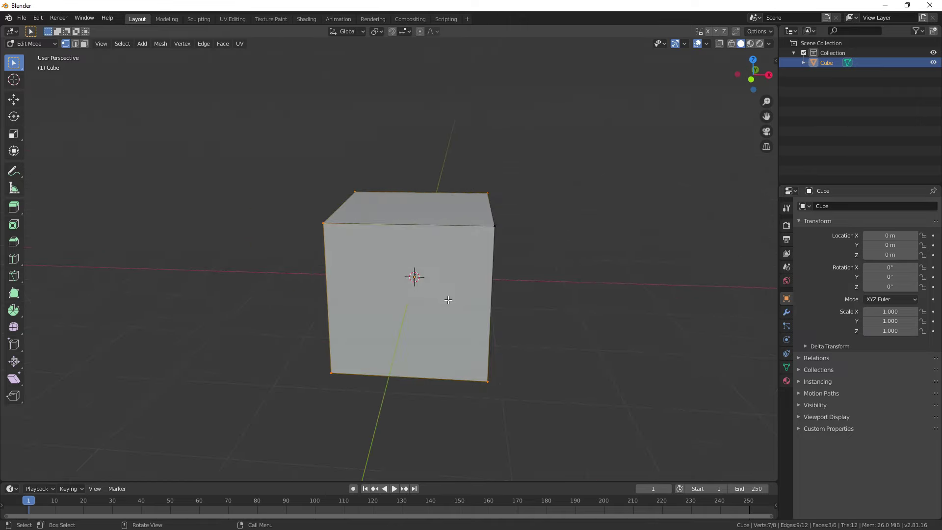
{"action": "key", "text": "x"}
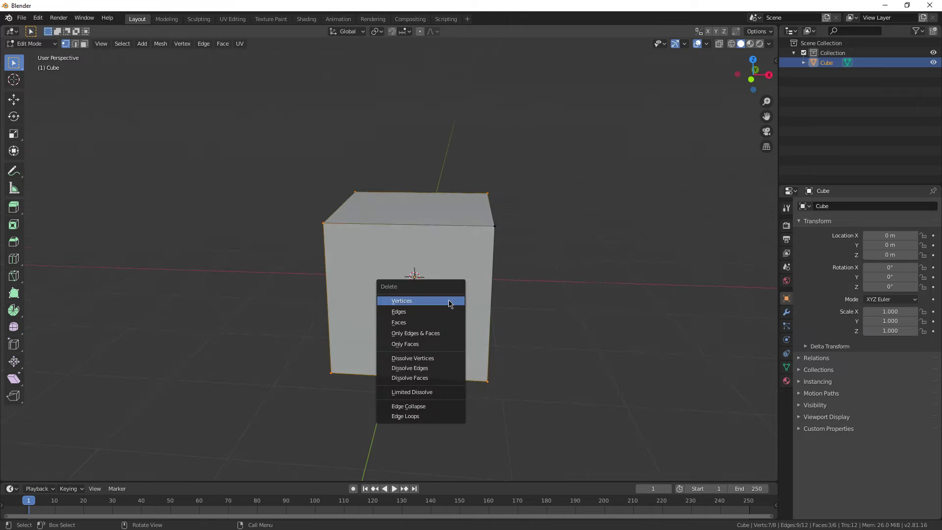
{"action": "left_click", "coordinate": [421, 301]}
{"action": "middle_click_drag", "start_coordinate": [501, 272], "coordinate": [515, 270]}
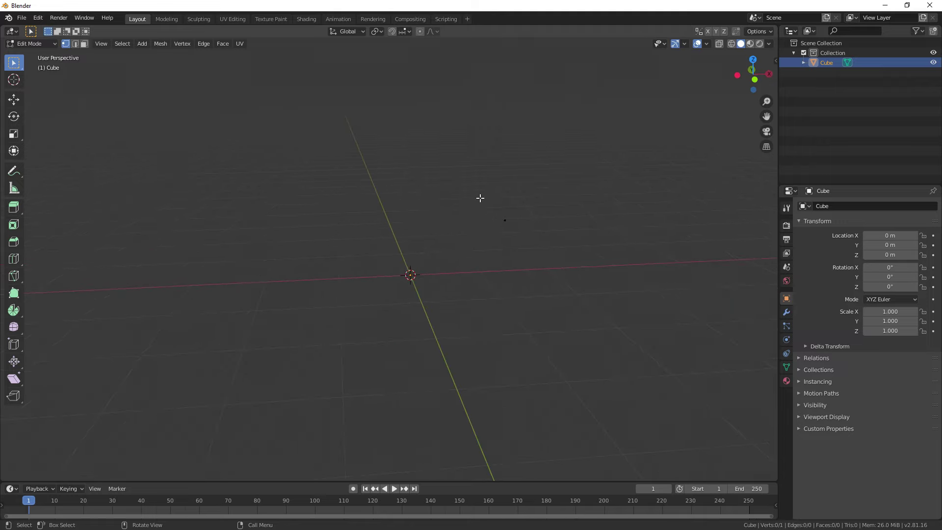
Move the remaining vertex to the world origin, adjusting its position from several viewing angles
{"action": "left_click_drag", "start_coordinate": [480, 197], "coordinate": [564, 290]}
{"action": "middle_click_drag", "start_coordinate": [483, 328], "coordinate": [530, 331]}
{"action": "key", "text": "g"}
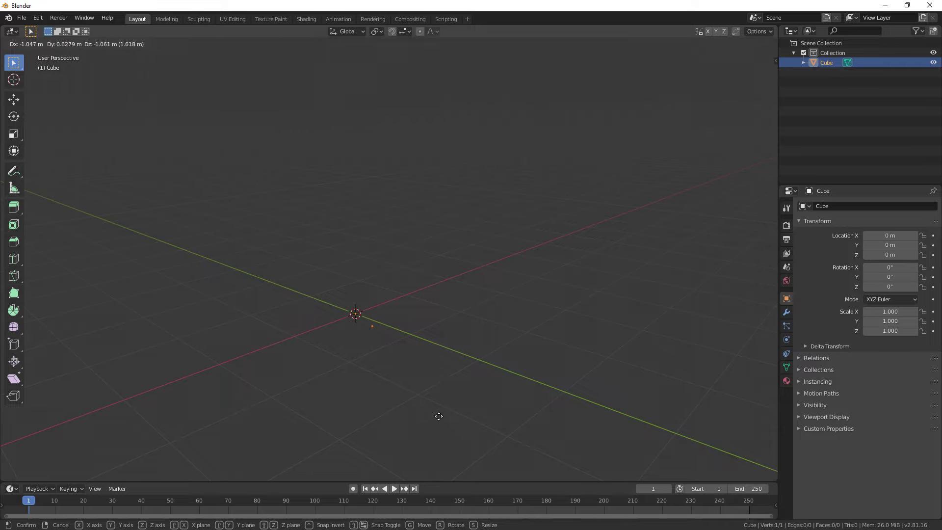
{"action": "left_click", "coordinate": [440, 359]}
{"action": "middle_click_drag", "start_coordinate": [440, 359], "coordinate": [275, 317]}
{"action": "key", "text": "g"}
{"action": "left_click", "coordinate": [447, 385]}
{"action": "key", "text": "g"}
{"action": "left_click", "coordinate": [391, 340]}
{"action": "middle_click_drag", "start_coordinate": [391, 340], "coordinate": [468, 357]}
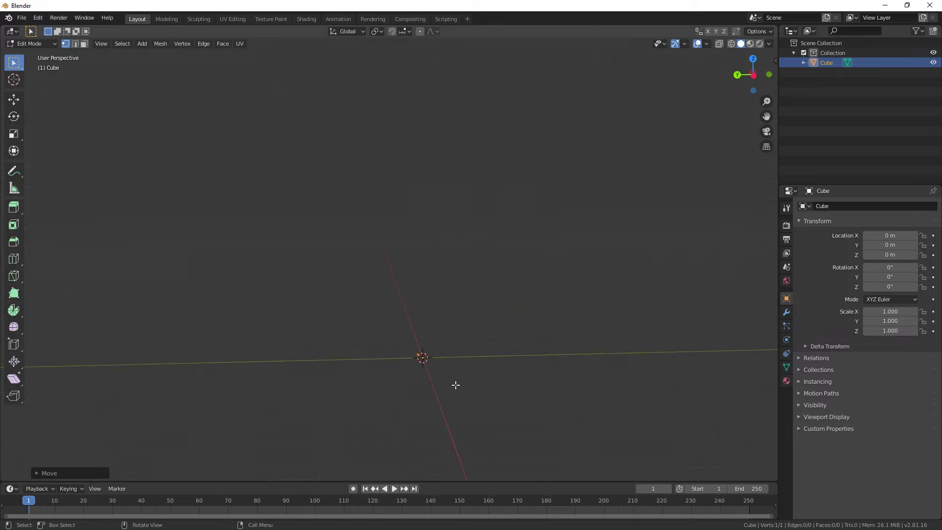
Extrude the vertex upward three times to form a slightly crooked trunk
{"action": "key", "text": "e"}
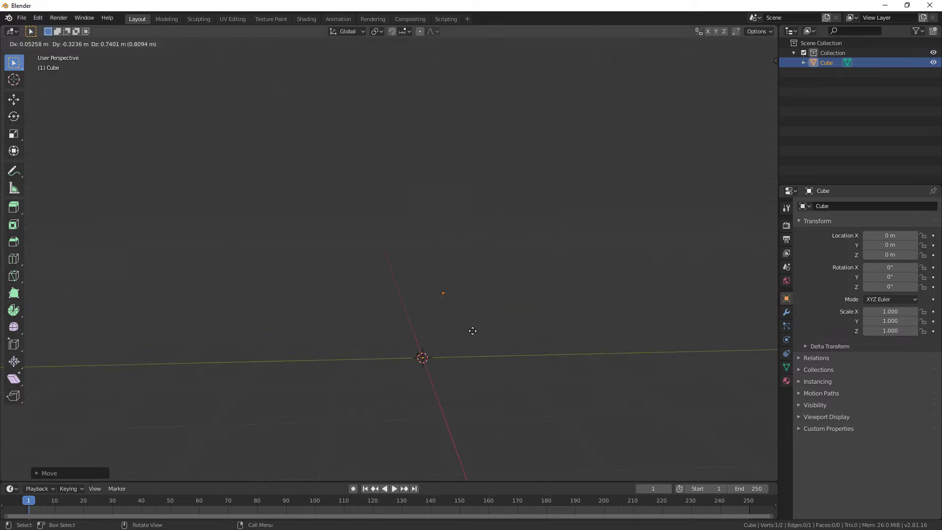
{"action": "left_click", "coordinate": [462, 307]}
{"action": "scroll", "coordinate": [462, 307], "scroll_direction": "down", "scroll_amount": 3}
{"action": "middle_click_drag", "start_coordinate": [462, 313], "coordinate": [466, 354], "text": "shift"}
{"action": "key", "text": "e"}
{"action": "left_click", "coordinate": [456, 314]}
{"action": "key", "text": "e"}
{"action": "left_click", "coordinate": [460, 277]}
Reposition the trunk vertices as seen from another side so the trunk stays near the vertical axis
{"action": "middle_click_drag", "start_coordinate": [486, 285], "coordinate": [677, 317]}
{"action": "middle_click_drag", "start_coordinate": [396, 287], "coordinate": [394, 390], "text": "shift"}
{"action": "key", "text": "g"}
{"action": "left_click", "coordinate": [448, 342]}
{"action": "key", "text": "g"}
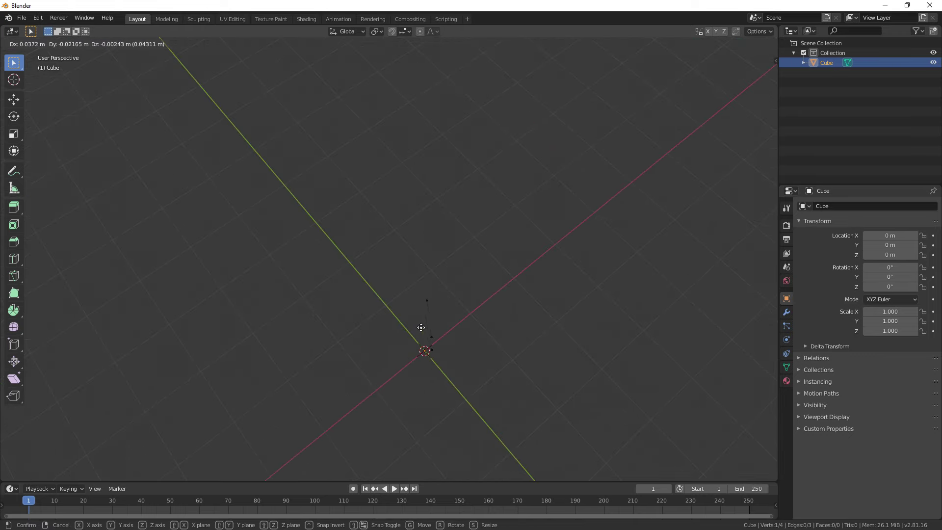
{"action": "left_click", "coordinate": [412, 333]}
{"action": "middle_click_drag", "start_coordinate": [412, 332], "coordinate": [368, 320]}
Extrude a first branch of three segments outward from the top vertex of the trunk
{"action": "key", "text": "e"}
{"action": "left_click", "coordinate": [417, 341]}
{"action": "key", "text": "e"}
{"action": "left_click", "coordinate": [383, 317]}
{"action": "key", "text": "e"}
{"action": "left_click", "coordinate": [314, 303]}
Extrude a second branch from the trunk's top vertex, heading away from the first branch
{"action": "key", "text": "e"}
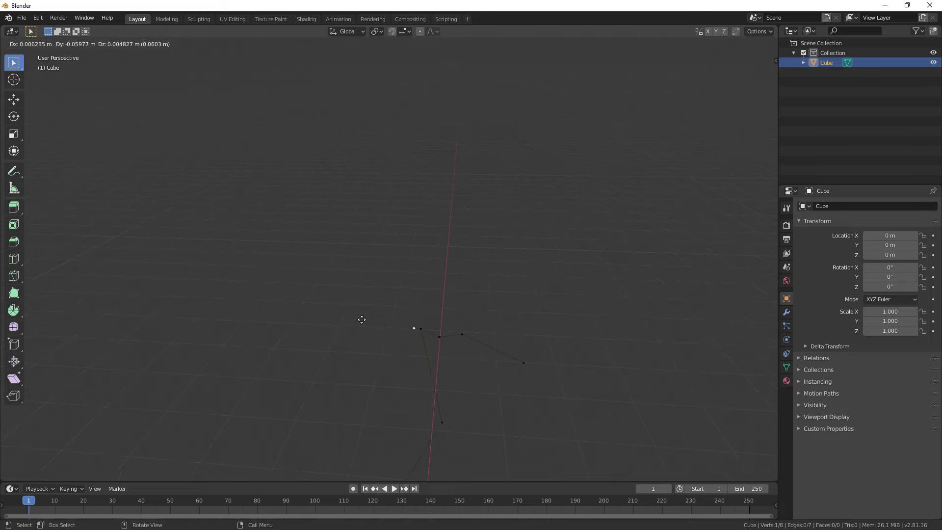
{"action": "left_click", "coordinate": [269, 274]}
{"action": "key", "text": "e"}
{"action": "left_click", "coordinate": [196, 263]}
Extrude a third branch of three segments from the trunk's top vertex in another direction
{"action": "middle_click_drag", "start_coordinate": [565, 343], "coordinate": [461, 378]}
{"action": "left_click", "coordinate": [381, 291]}
{"action": "middle_click_drag", "start_coordinate": [380, 291], "coordinate": [471, 277]}
{"action": "key", "text": "e"}
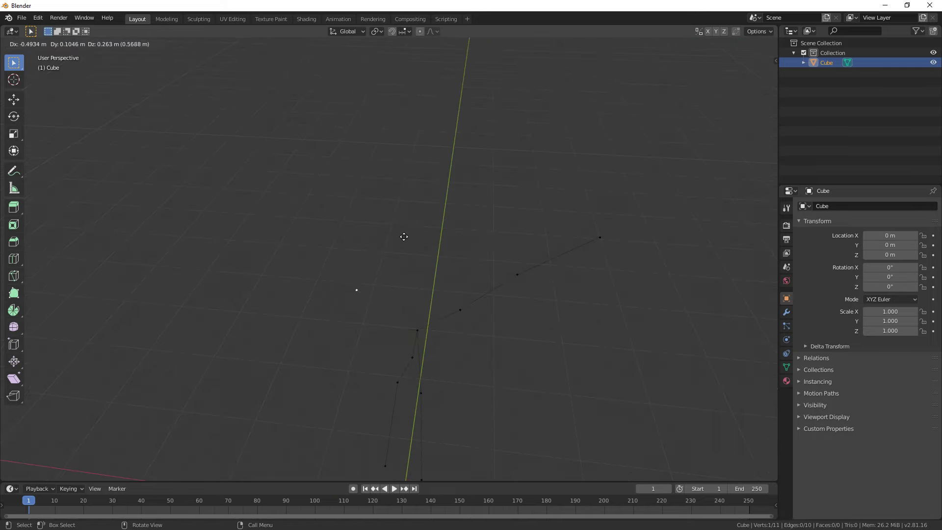
{"action": "left_click", "coordinate": [404, 237]}
{"action": "middle_click_drag", "start_coordinate": [404, 237], "coordinate": [504, 200]}
{"action": "key", "text": "e"}
{"action": "left_click", "coordinate": [418, 173]}
{"action": "scroll", "coordinate": [441, 341], "scroll_direction": "down", "scroll_amount": 4}
{"action": "key", "text": "e"}
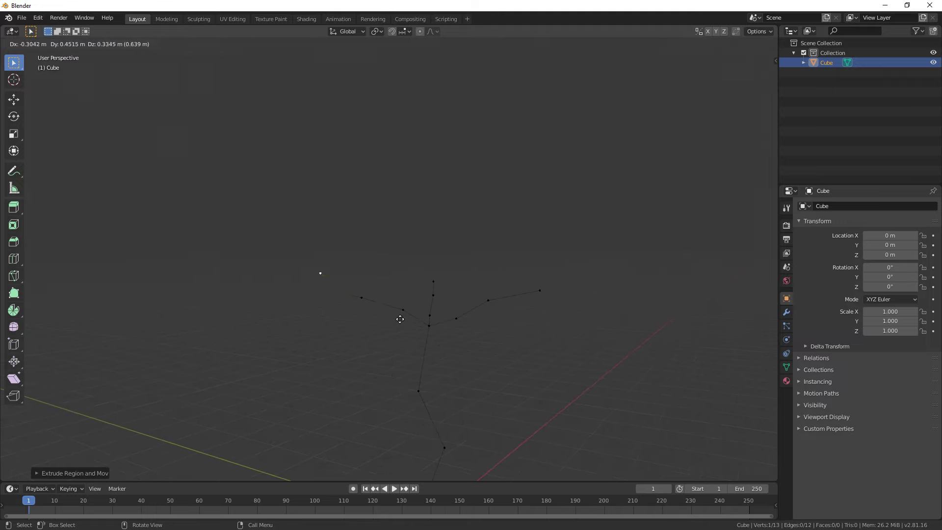
{"action": "left_click", "coordinate": [400, 318]}
Extrude smaller side twigs upward and outward from vertices along the three branches
{"action": "middle_click_drag", "start_coordinate": [400, 319], "coordinate": [467, 311]}
{"action": "key", "text": "e"}
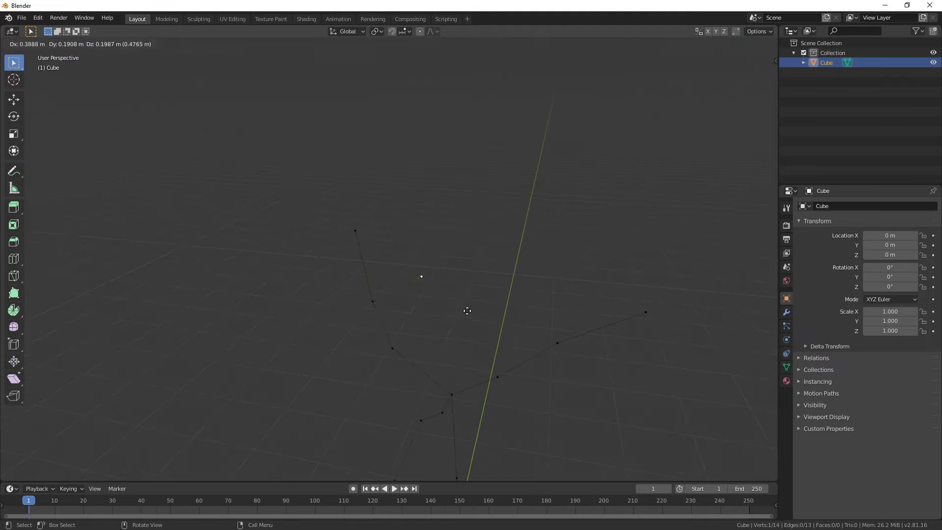
{"action": "left_click", "coordinate": [467, 311]}
{"action": "key", "text": "e"}
{"action": "left_click", "coordinate": [572, 263]}
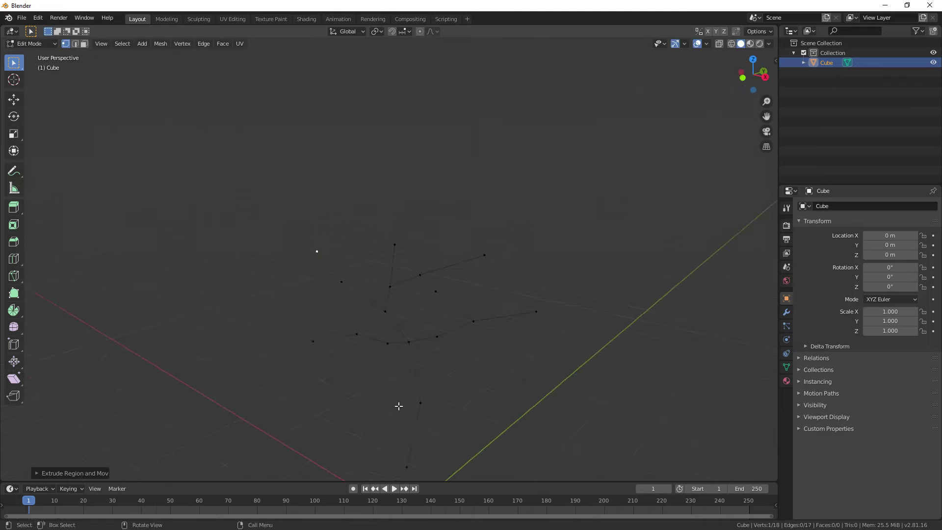
{"action": "middle_click_drag", "start_coordinate": [397, 405], "coordinate": [436, 366]}
{"action": "key", "text": "e"}
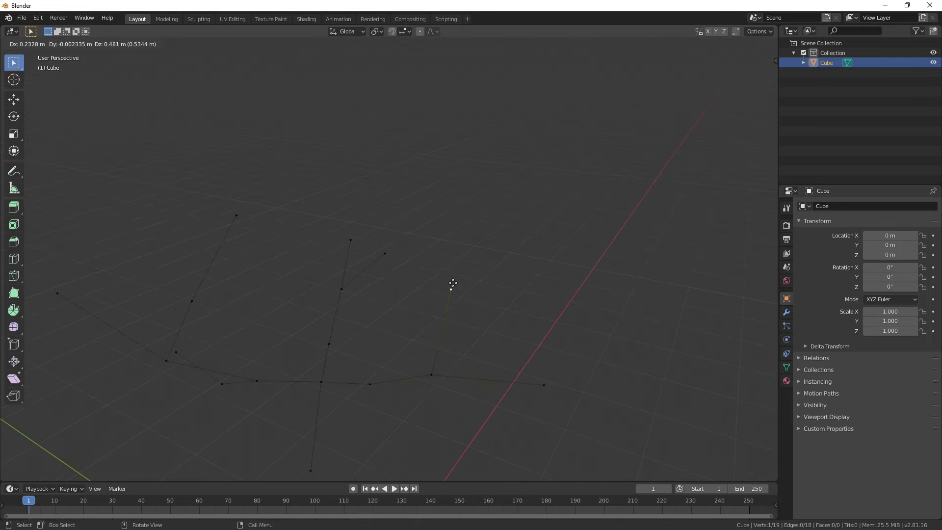
{"action": "left_click", "coordinate": [453, 283]}
{"action": "middle_click_drag", "start_coordinate": [452, 283], "coordinate": [419, 319]}
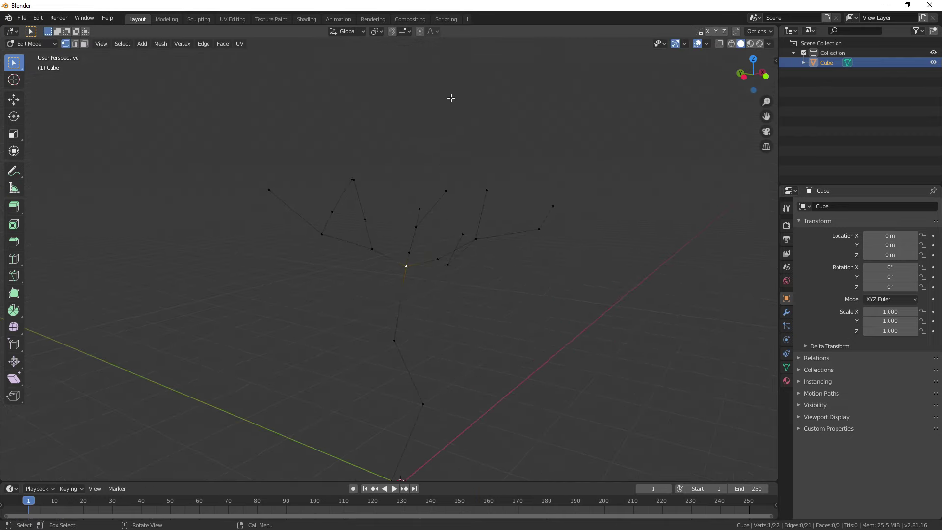
Enable proportional editing and move the trunk's fork vertex downward, adjusting the influence radius so nearby branches follow
{"action": "left_click", "coordinate": [420, 33]}
{"action": "middle_click_drag", "start_coordinate": [409, 342], "coordinate": [405, 321]}
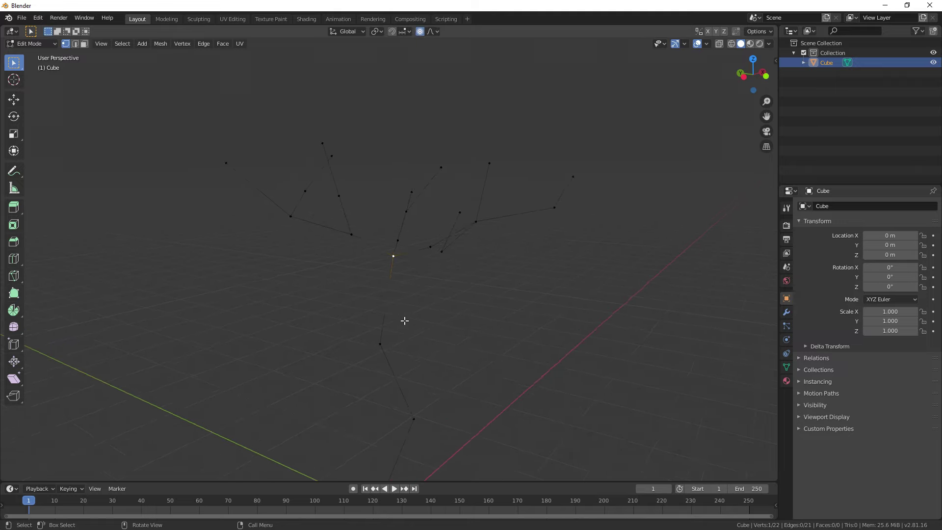
{"action": "middle_click_drag", "start_coordinate": [367, 285], "coordinate": [394, 289]}
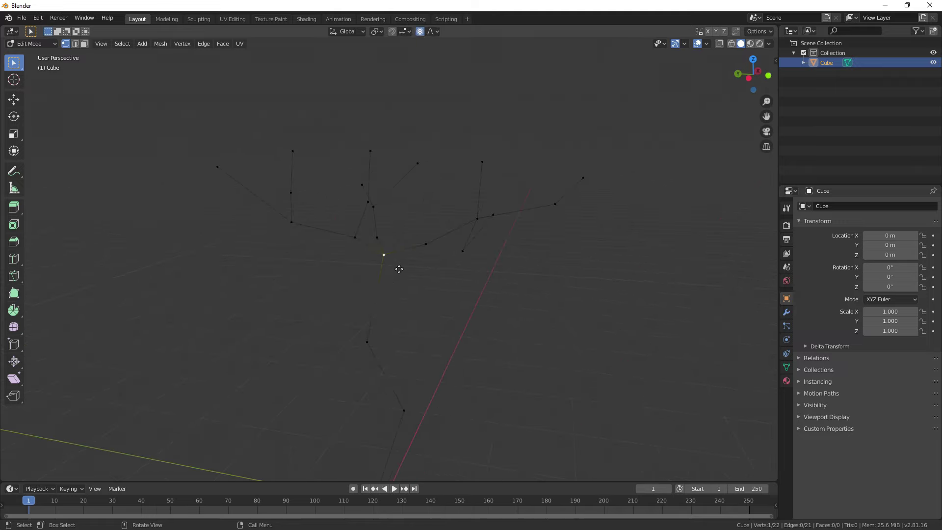
{"action": "key", "text": "g"}
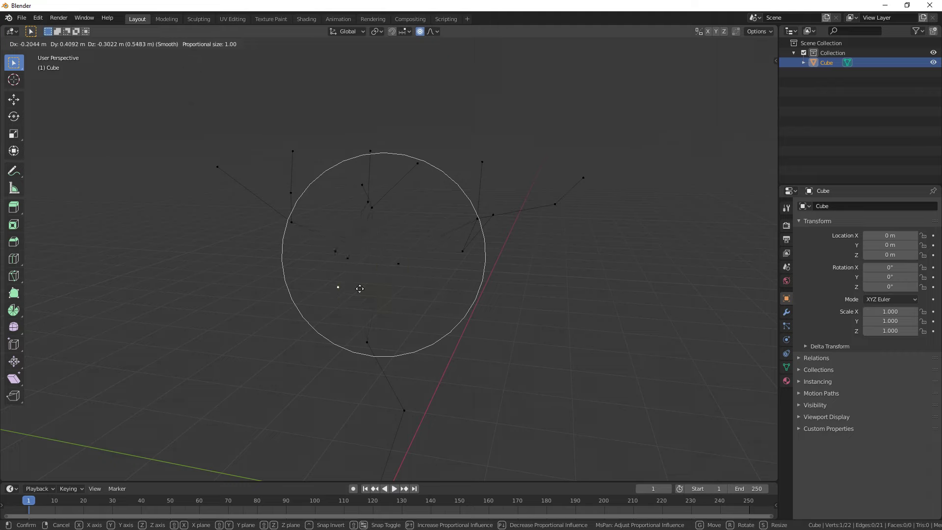
{"action": "scroll", "coordinate": [395, 282], "scroll_direction": "down", "scroll_amount": 5}
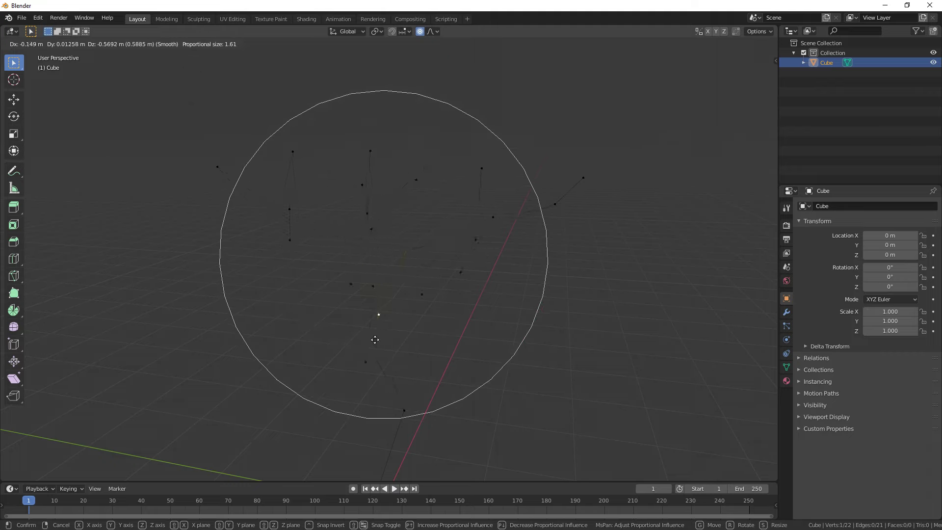
{"action": "scroll", "coordinate": [391, 279], "scroll_direction": "up", "scroll_amount": 4}
{"action": "scroll", "coordinate": [388, 304], "scroll_direction": "down", "scroll_amount": 3}
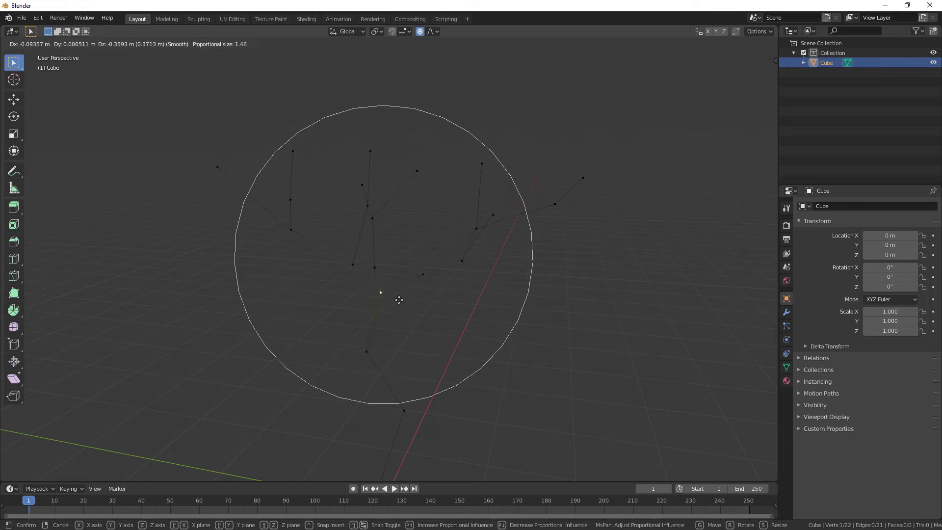
{"action": "scroll", "coordinate": [395, 298], "scroll_direction": "up", "scroll_amount": 2}
{"action": "left_click", "coordinate": [389, 309]}
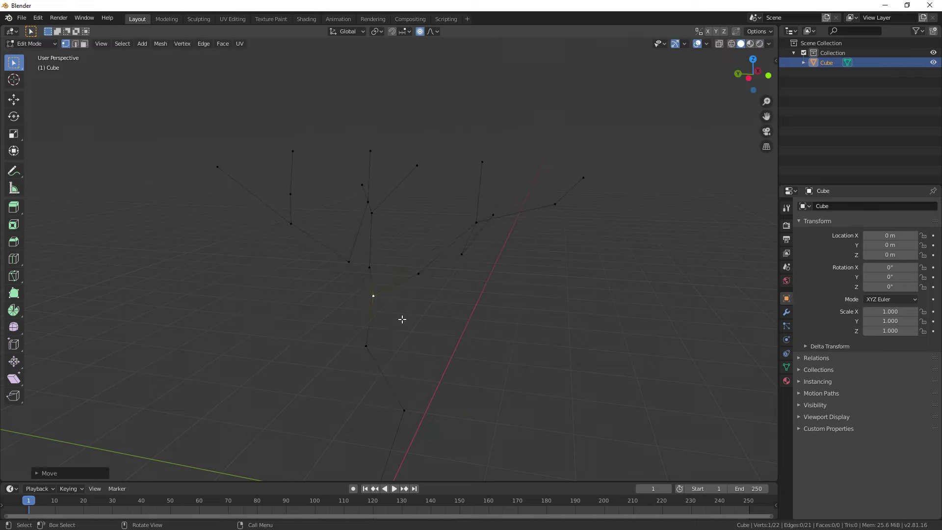
Move a vertex near the end of one branch slightly using a smaller proportional influence radius
{"action": "middle_click_drag", "start_coordinate": [399, 319], "coordinate": [446, 191]}
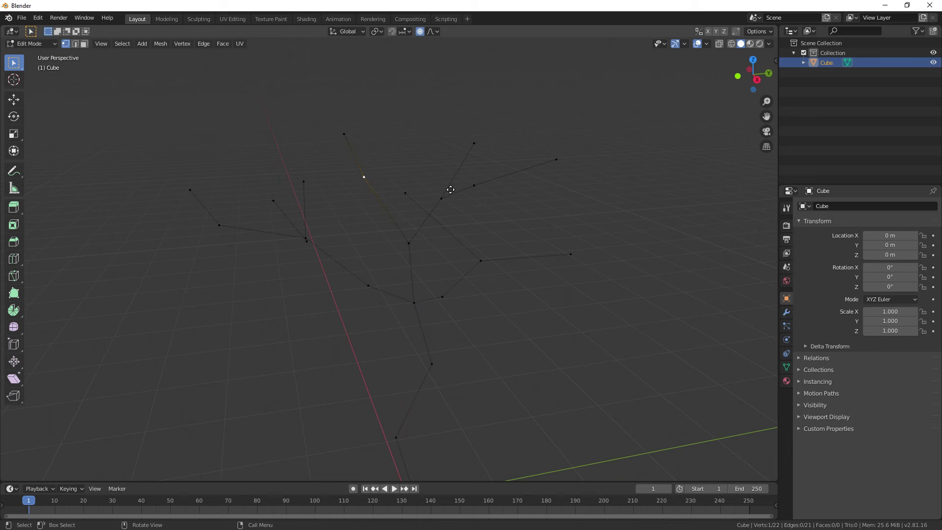
{"action": "key", "text": "g"}
{"action": "scroll", "coordinate": [442, 199], "scroll_direction": "up", "scroll_amount": 2}
{"action": "left_click", "coordinate": [434, 208]}
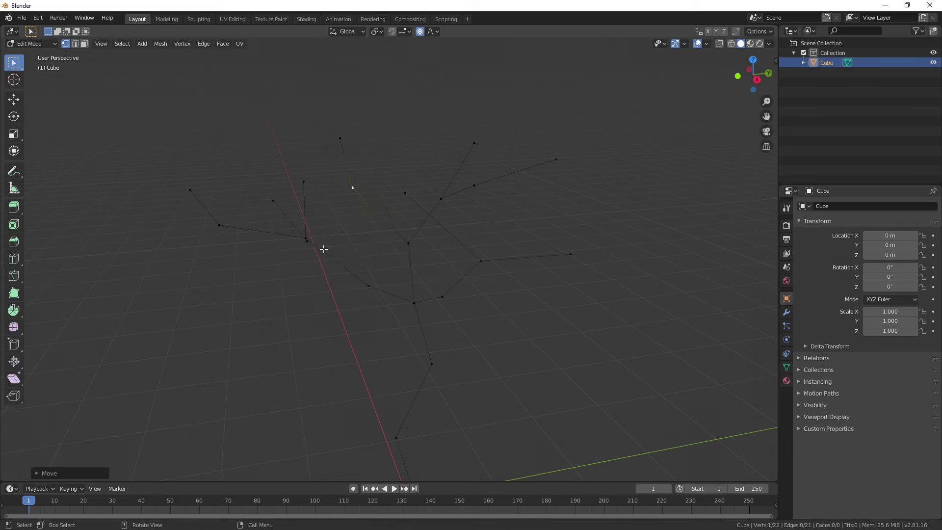
Rotate the branches around a side branch's fork vertex about the global Z axis with proportional size 1.61
{"action": "middle_click_drag", "start_coordinate": [323, 249], "coordinate": [443, 323]}
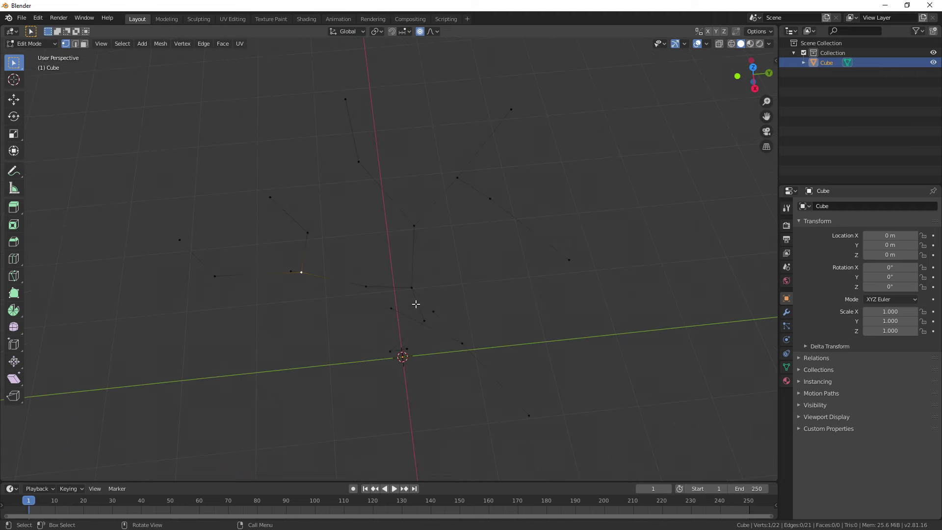
{"action": "key", "text": "r"}
{"action": "key", "text": "z"}
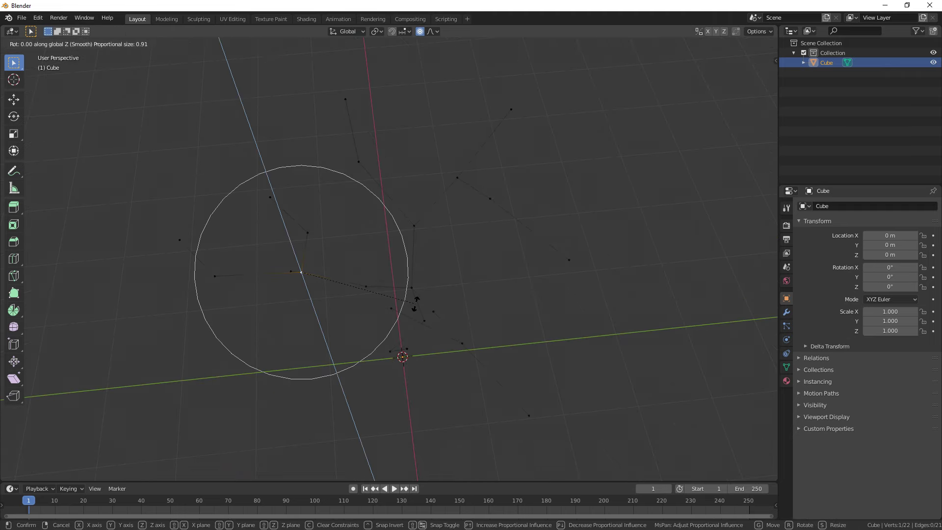
{"action": "scroll", "coordinate": [393, 180], "scroll_direction": "down", "scroll_amount": 6}
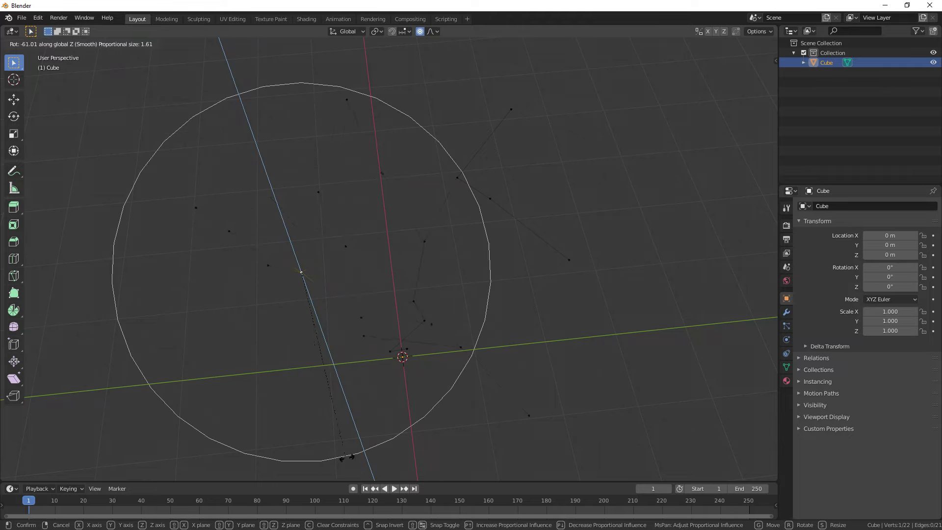
{"action": "left_click", "coordinate": [391, 381]}
{"action": "middle_click_drag", "start_coordinate": [391, 381], "coordinate": [384, 290]}
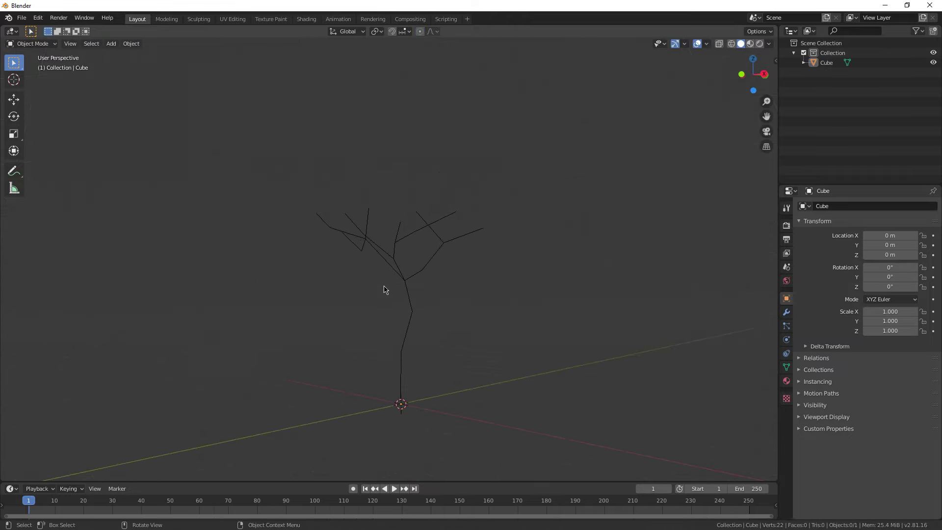
Select the tree in object mode and open its modifier settings
{"action": "key", "text": "Tab"}
{"action": "middle_click_drag", "start_coordinate": [452, 317], "coordinate": [93, 316]}
{"action": "middle_click_drag", "start_coordinate": [549, 373], "coordinate": [476, 357]}
{"action": "scroll", "coordinate": [476, 357], "scroll_direction": "up", "scroll_amount": 3}
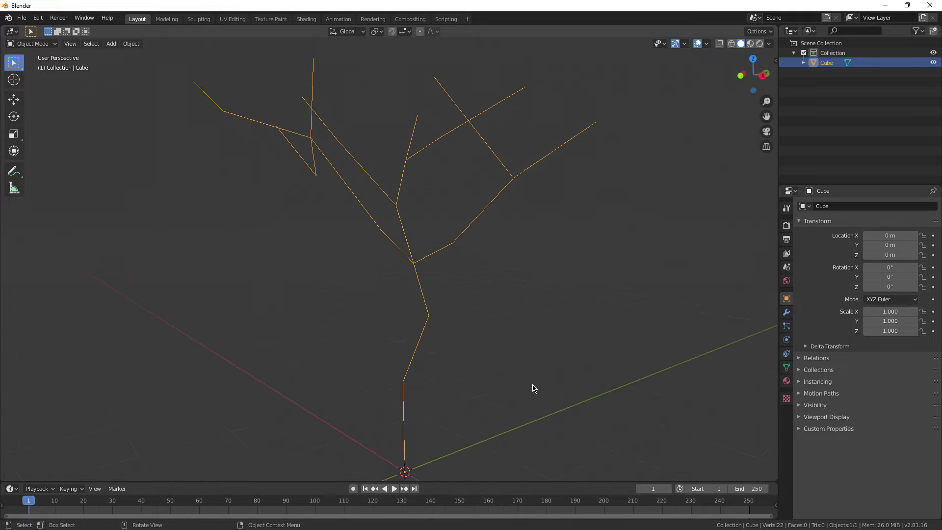
{"action": "left_click", "coordinate": [784, 314]}
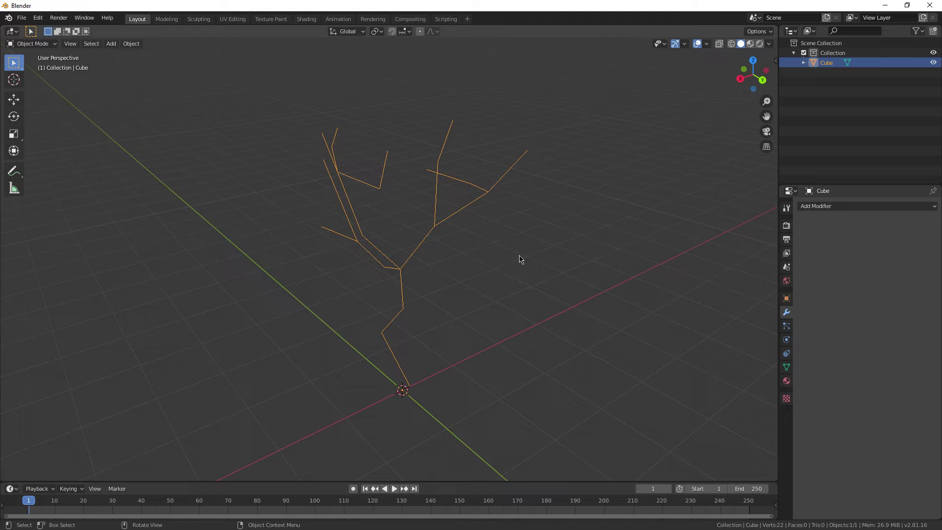
{"action": "scroll", "coordinate": [473, 270], "scroll_direction": "up", "scroll_amount": 2}
{"action": "middle_click_drag", "start_coordinate": [348, 323], "coordinate": [457, 325]}
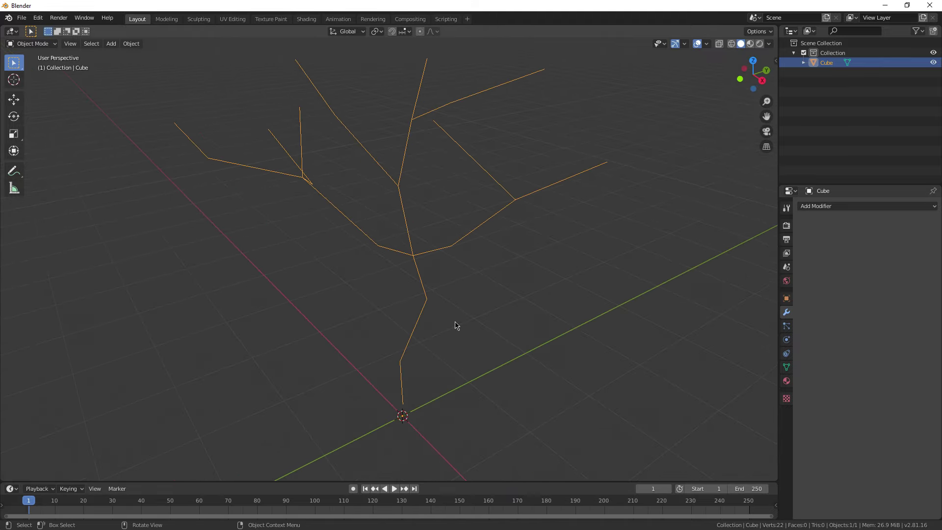
{"action": "scroll", "coordinate": [396, 246], "scroll_direction": "up", "scroll_amount": 3}
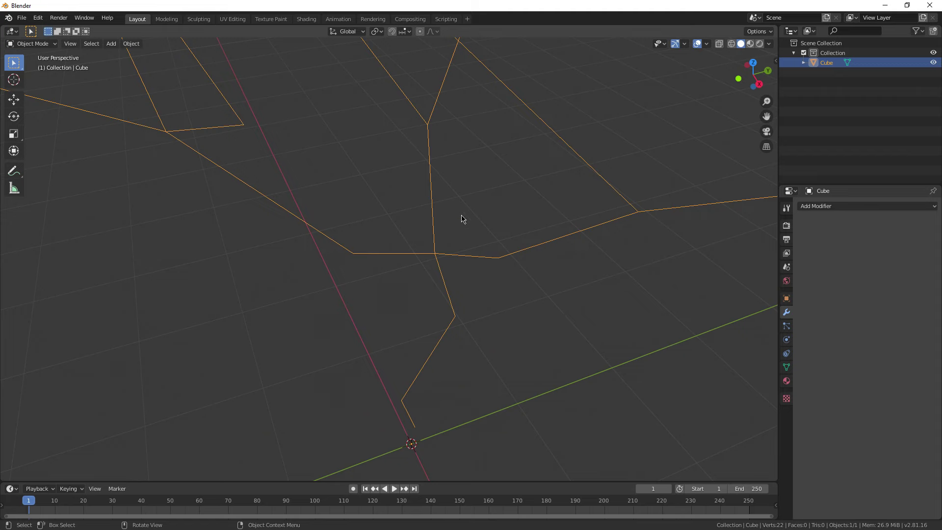
Select the trunk's fork vertex and its three neighbouring vertices in edit mode, and return to object mode
{"action": "key", "text": "Tab"}
{"action": "left_click_drag", "start_coordinate": [315, 214], "coordinate": [528, 338]}
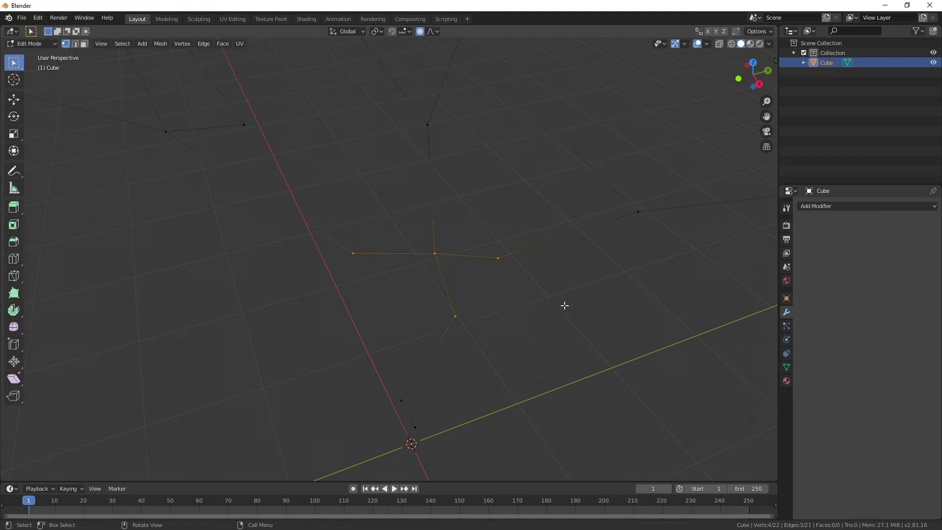
{"action": "middle_click_drag", "start_coordinate": [563, 307], "coordinate": [432, 305]}
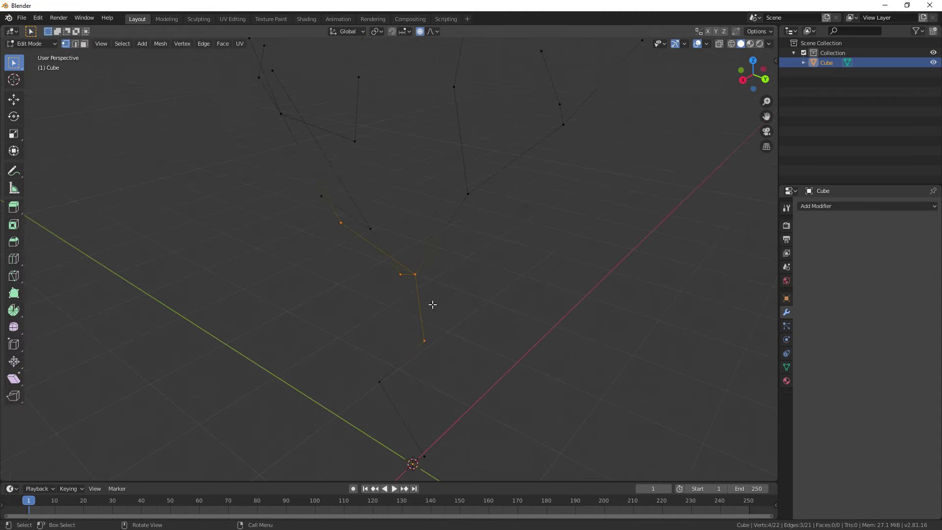
{"action": "scroll", "coordinate": [432, 305], "scroll_direction": "down", "scroll_amount": 2}
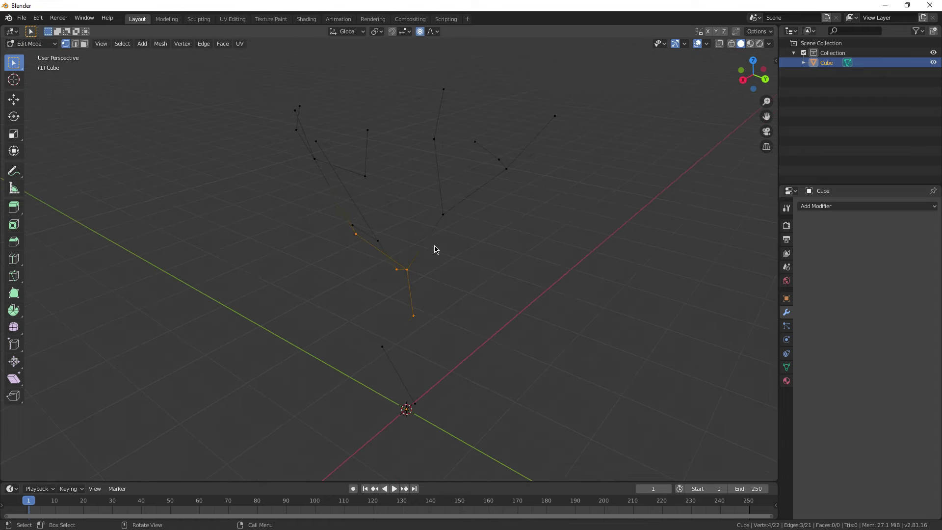
{"action": "key", "text": "Tab"}
Add a Skin modifier to the tree
{"action": "left_click", "coordinate": [829, 207]}
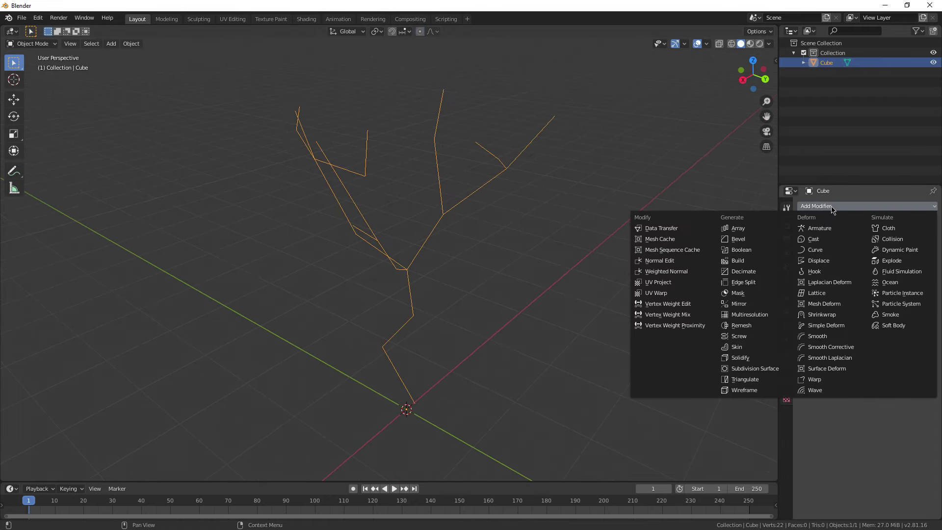
{"action": "left_click", "coordinate": [755, 352]}
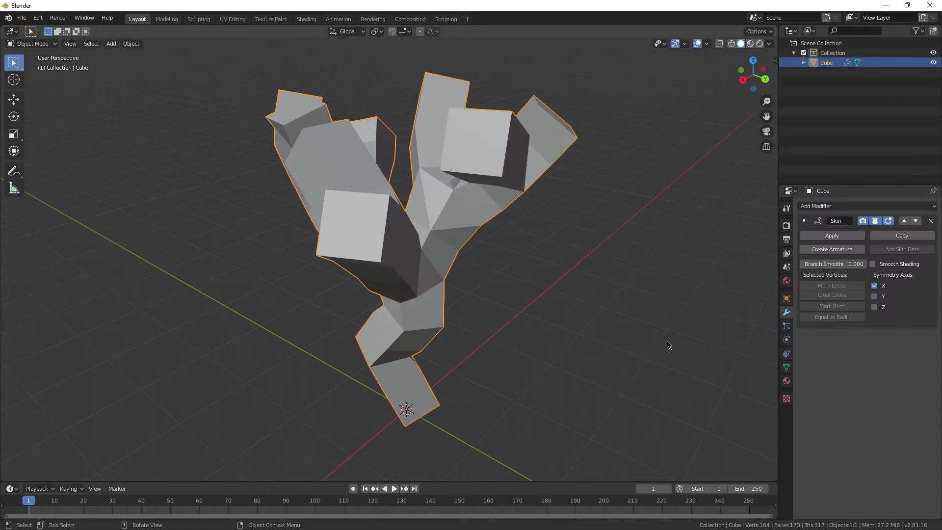
{"action": "middle_click_drag", "start_coordinate": [669, 343], "coordinate": [565, 344]}
Select all the tree's vertices in edit mode and resize their skin radius to about 0.18
{"action": "left_click", "coordinate": [30, 43]}
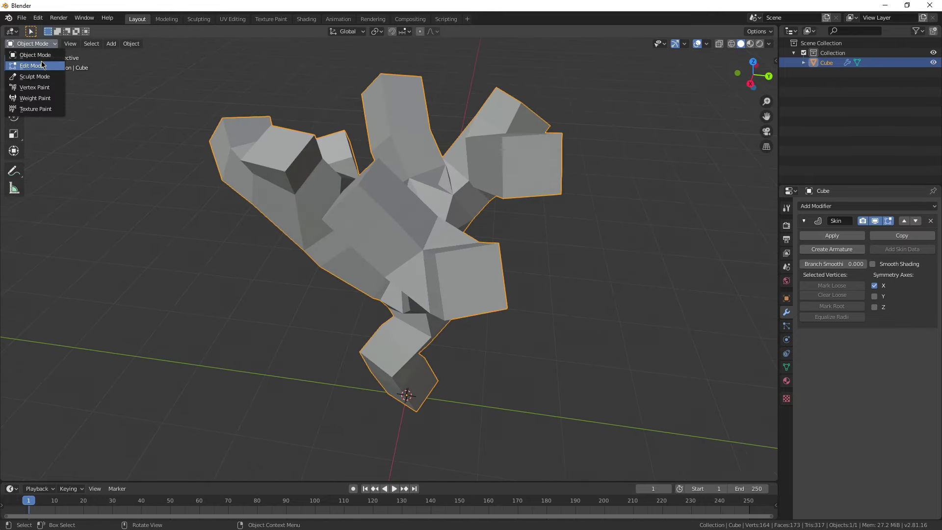
{"action": "left_click", "coordinate": [42, 64]}
{"action": "middle_click_drag", "start_coordinate": [691, 256], "coordinate": [621, 230]}
{"action": "scroll", "coordinate": [621, 230], "scroll_direction": "down", "scroll_amount": 4}
{"action": "left_click_drag", "start_coordinate": [178, 122], "coordinate": [578, 396]}
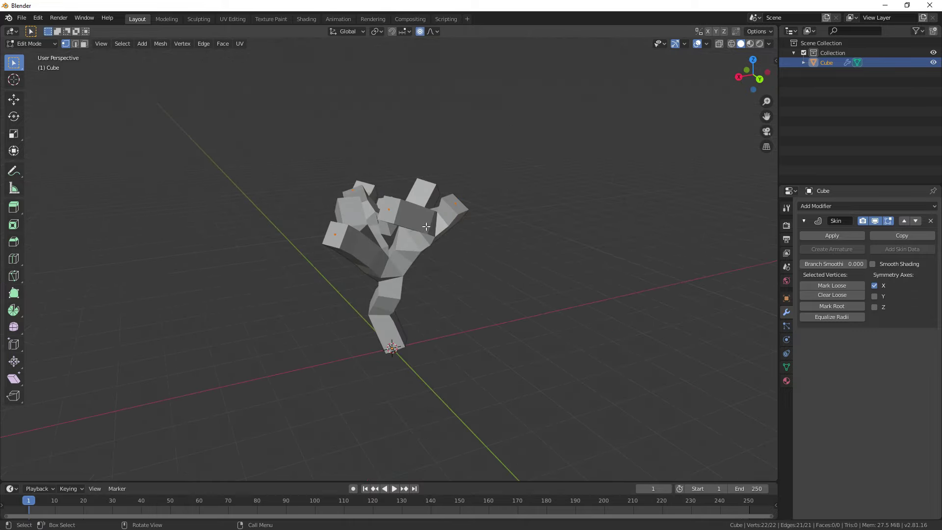
{"action": "middle_click_drag", "start_coordinate": [508, 141], "coordinate": [258, 162]}
{"action": "middle_click_drag", "start_coordinate": [454, 246], "coordinate": [502, 257]}
{"action": "scroll", "coordinate": [527, 280], "scroll_direction": "up", "scroll_amount": 3}
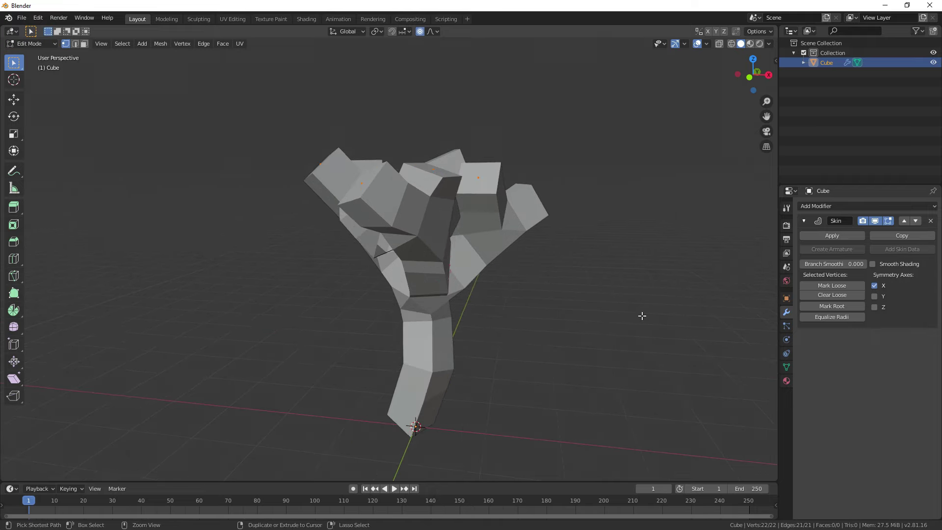
{"action": "key", "text": "s"}
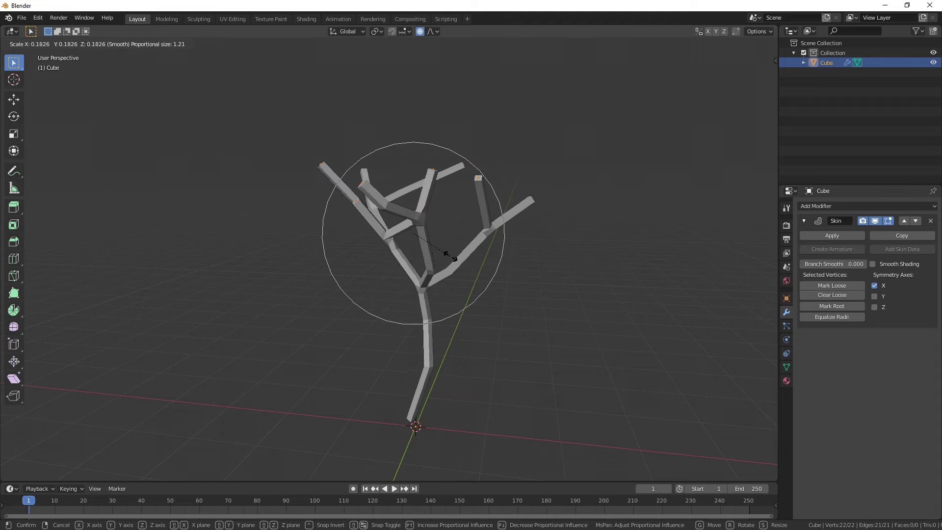
{"action": "left_click", "coordinate": [450, 255]}
Thicken the trunk's base by scaling the bottom vertex's skin radius about 5 times with proportional size 2.14
{"action": "middle_click_drag", "start_coordinate": [443, 252], "coordinate": [387, 315]}
{"action": "scroll", "coordinate": [416, 374], "scroll_direction": "up", "scroll_amount": 3}
{"action": "scroll", "coordinate": [456, 388], "scroll_direction": "down", "scroll_amount": 3}
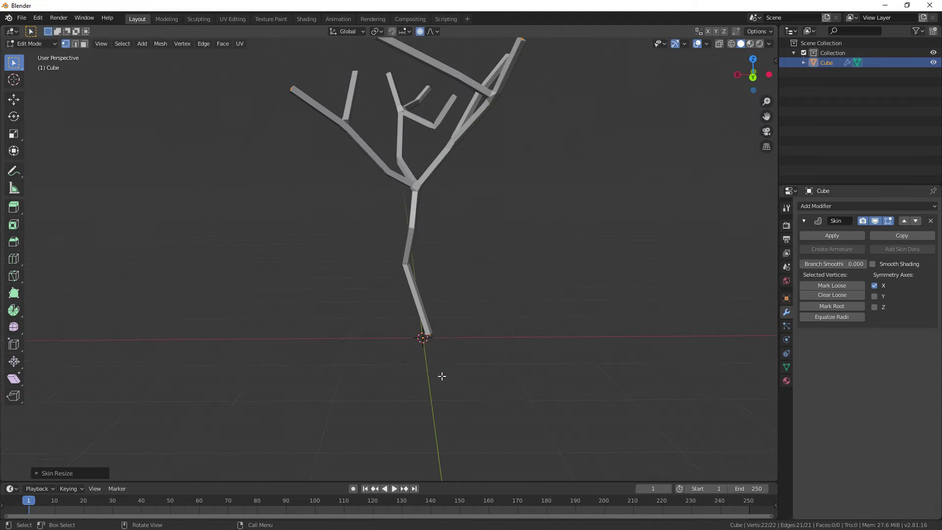
{"action": "middle_click_drag", "start_coordinate": [442, 375], "coordinate": [403, 313]}
{"action": "left_click_drag", "start_coordinate": [354, 299], "coordinate": [421, 336]}
{"action": "middle_click_drag", "start_coordinate": [457, 216], "coordinate": [457, 346], "text": "shift"}
{"action": "scroll", "coordinate": [456, 275], "scroll_direction": "up", "scroll_amount": 2}
{"action": "scroll", "coordinate": [444, 211], "scroll_direction": "down", "scroll_amount": 5}
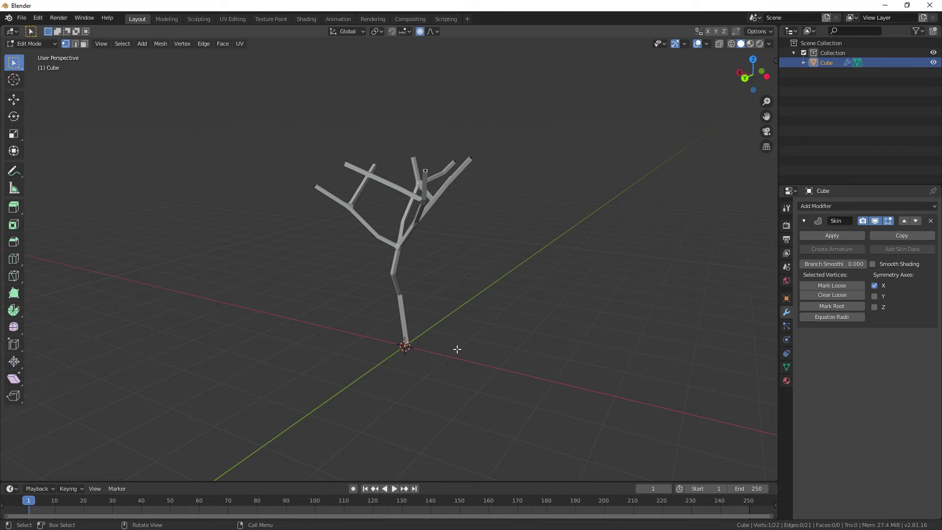
{"action": "key", "text": "s"}
{"action": "scroll", "coordinate": [581, 357], "scroll_direction": "down", "scroll_amount": 11}
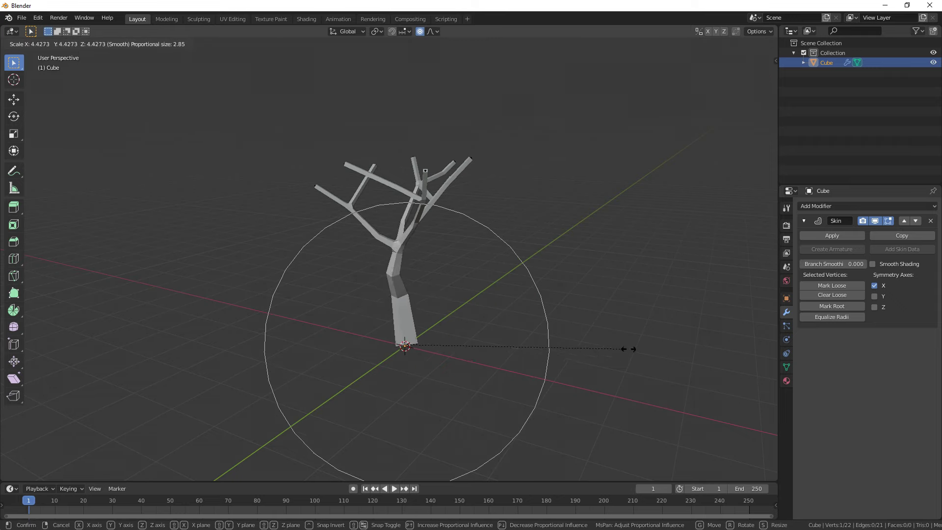
{"action": "scroll", "coordinate": [638, 355], "scroll_direction": "up", "scroll_amount": 5}
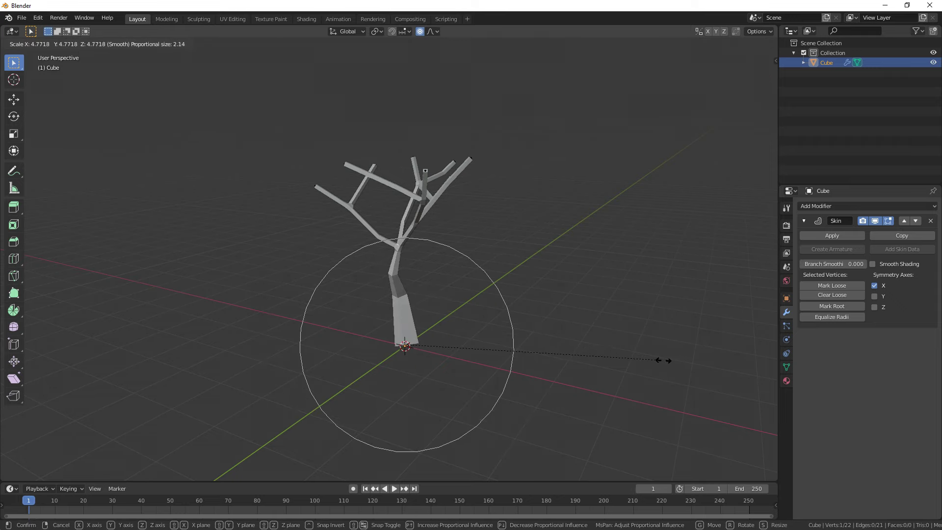
{"action": "left_click", "coordinate": [681, 363]}
{"action": "middle_click_drag", "start_coordinate": [681, 363], "coordinate": [431, 344]}
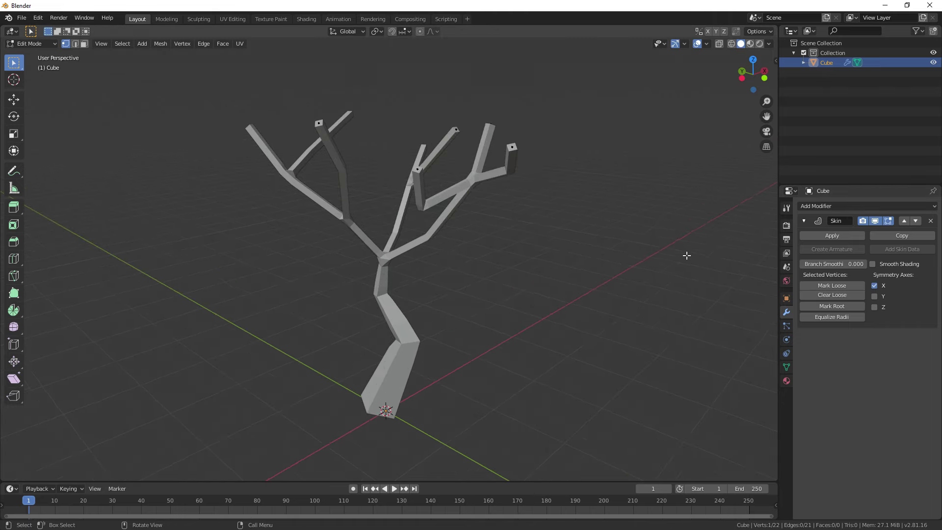
Return to object mode and apply the Skin modifier
{"action": "left_click", "coordinate": [35, 44]}
{"action": "left_click", "coordinate": [31, 54]}
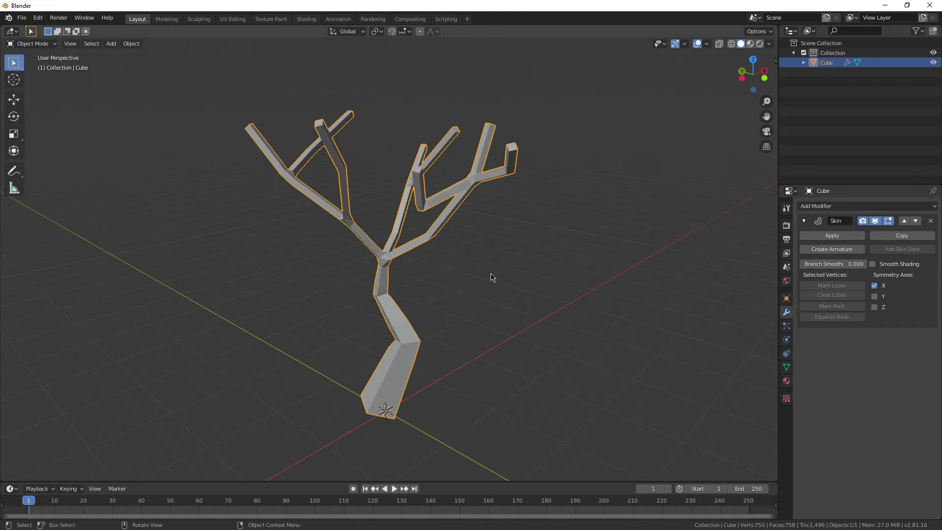
{"action": "left_click", "coordinate": [832, 235]}
Flatten the trunk's bottom face in edit mode by scaling it to 0 along the global Z axis
{"action": "middle_click_drag", "start_coordinate": [458, 319], "coordinate": [402, 245]}
{"action": "scroll", "coordinate": [396, 372], "scroll_direction": "up", "scroll_amount": 2}
{"action": "middle_click_drag", "start_coordinate": [393, 332], "coordinate": [442, 275]}
{"action": "key", "text": "Tab"}
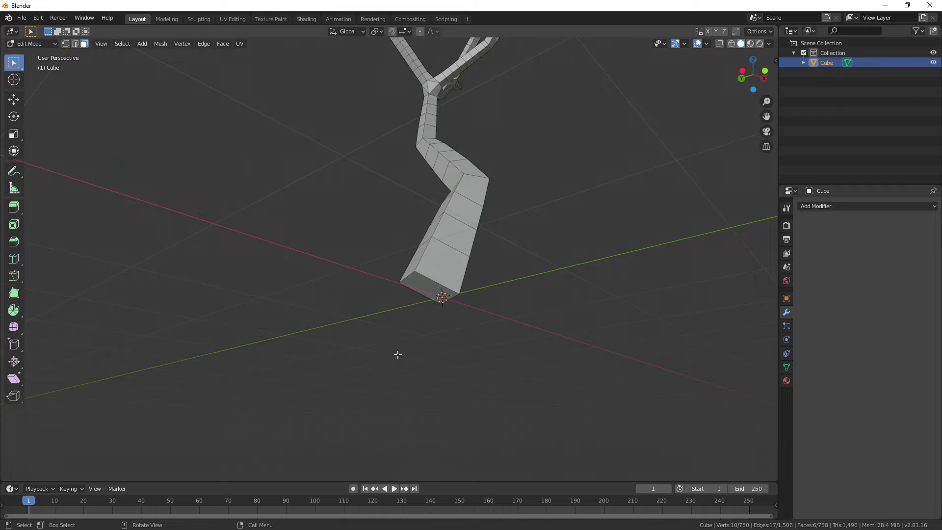
{"action": "left_click", "coordinate": [407, 306]}
{"action": "middle_click_drag", "start_coordinate": [407, 306], "coordinate": [525, 312]}
{"action": "key", "text": "s"}
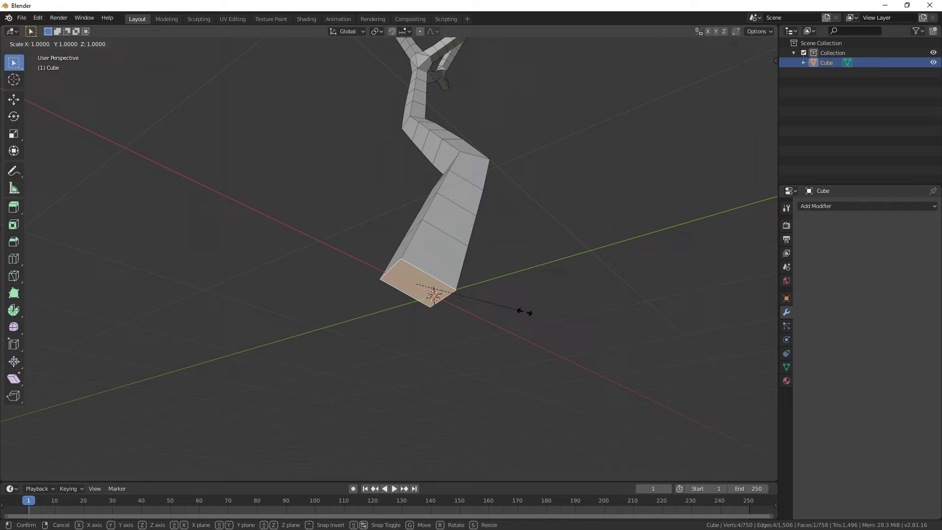
{"action": "key", "text": "z"}
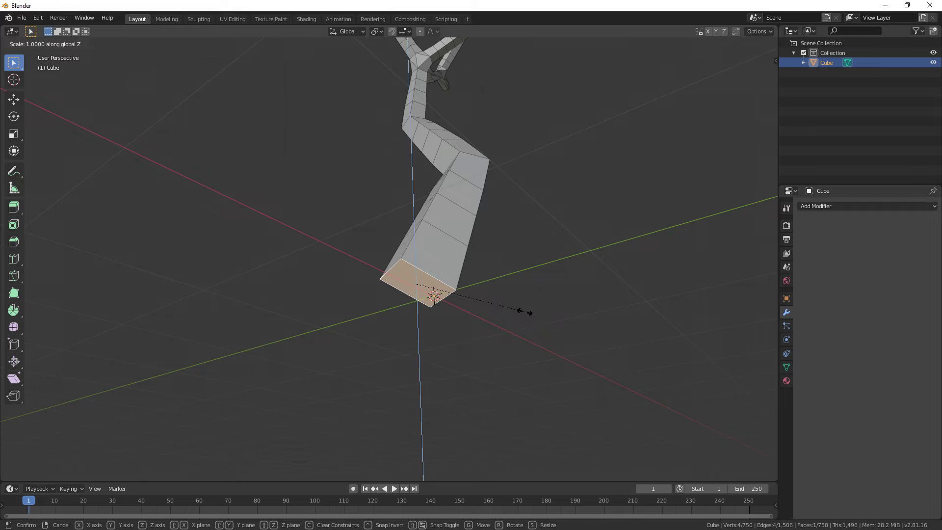
{"action": "key", "text": "0"}
{"action": "key", "text": "Return"}
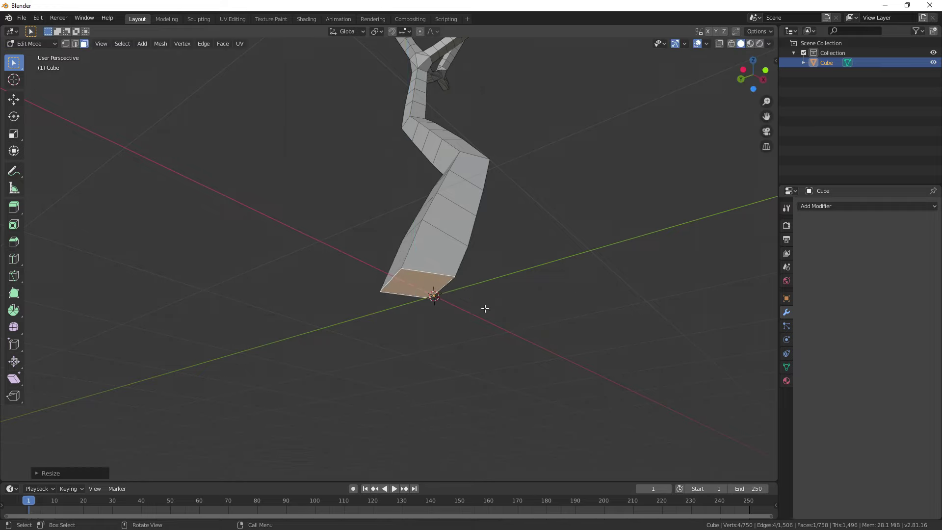
Switch to edge selection and select the edge loop around the trunk's lower bend
{"action": "middle_click_drag", "start_coordinate": [400, 332], "coordinate": [379, 343]}
{"action": "middle_click_drag", "start_coordinate": [454, 319], "coordinate": [383, 255]}
{"action": "middle_click_drag", "start_coordinate": [440, 302], "coordinate": [275, 304]}
{"action": "scroll", "coordinate": [395, 307], "scroll_direction": "down", "scroll_amount": 3}
{"action": "key", "text": "Tab"}
{"action": "scroll", "coordinate": [368, 299], "scroll_direction": "up", "scroll_amount": 5}
{"action": "key", "text": "Tab"}
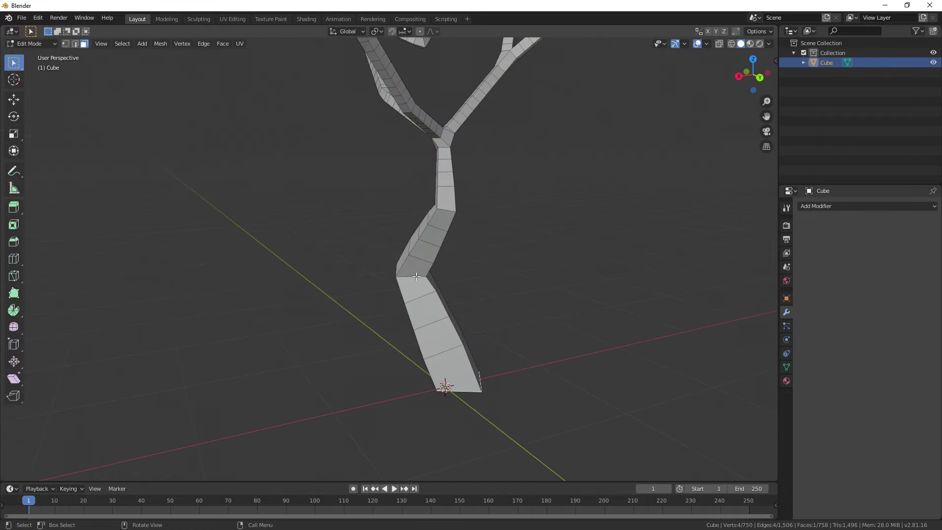
{"action": "left_click", "coordinate": [75, 44]}
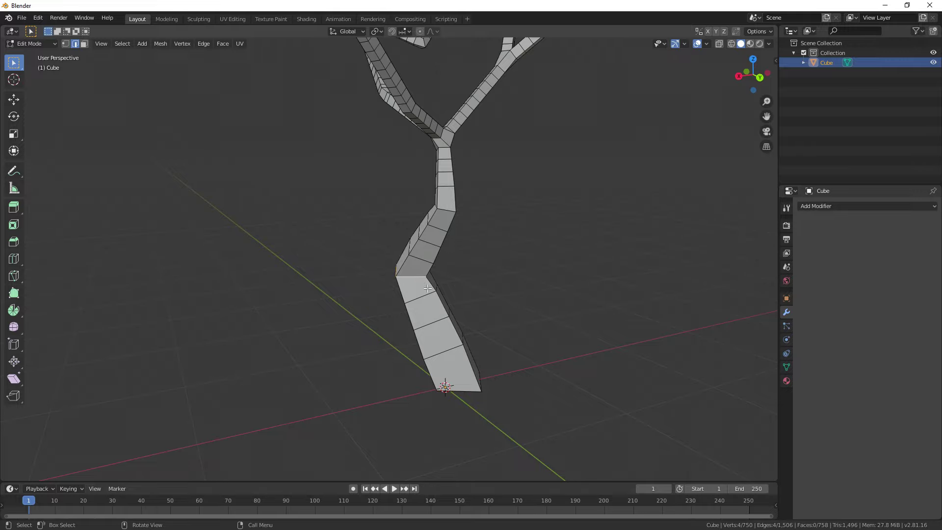
{"action": "middle_click_drag", "start_coordinate": [428, 288], "coordinate": [675, 286]}
{"action": "middle_click_drag", "start_coordinate": [398, 294], "coordinate": [173, 207], "text": "shift"}
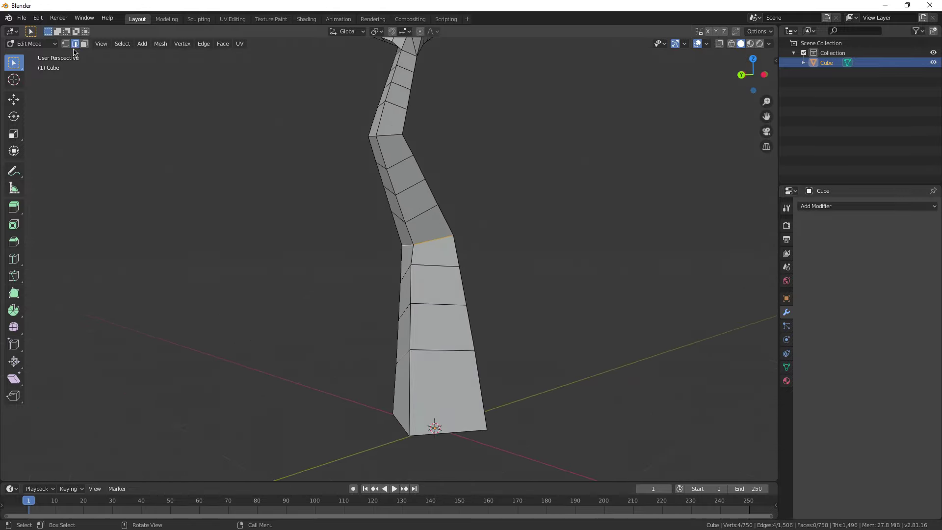
{"action": "scroll", "coordinate": [533, 298], "scroll_direction": "up", "scroll_amount": 2}
{"action": "middle_click_drag", "start_coordinate": [569, 268], "coordinate": [489, 296]}
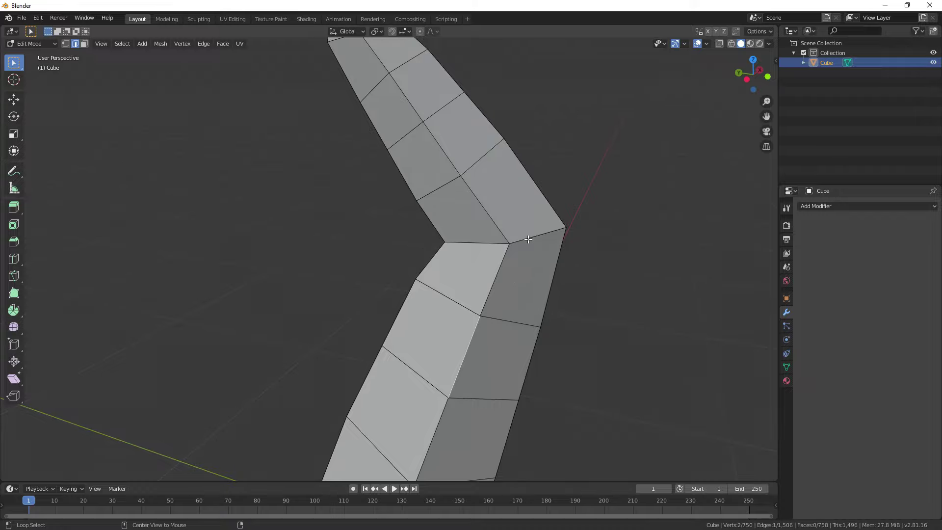
{"action": "middle_click_drag", "start_coordinate": [569, 304], "coordinate": [523, 277]}
Switch to face selection and select a ring of faces just below the trunk's lower bend
{"action": "left_click", "coordinate": [84, 44]}
{"action": "scroll", "coordinate": [389, 259], "scroll_direction": "down", "scroll_amount": 4}
{"action": "middle_click_drag", "start_coordinate": [533, 392], "coordinate": [535, 375], "text": "shift"}
{"action": "left_click", "coordinate": [425, 275], "text": "alt"}
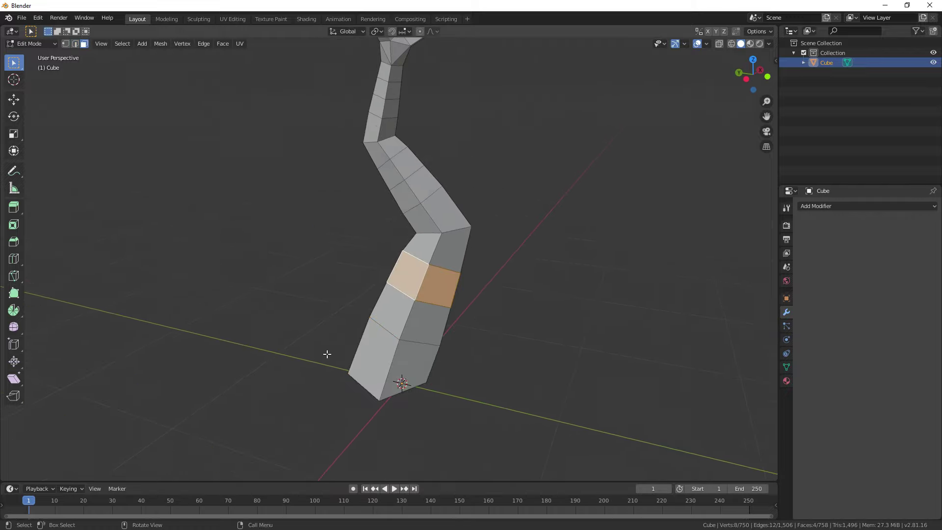
{"action": "middle_click_drag", "start_coordinate": [327, 354], "coordinate": [275, 295]}
Move the edge loop at the trunk's lower bend horizontally, locking global Z, with proportional editing enabled at size 0.75
{"action": "left_click", "coordinate": [74, 44]}
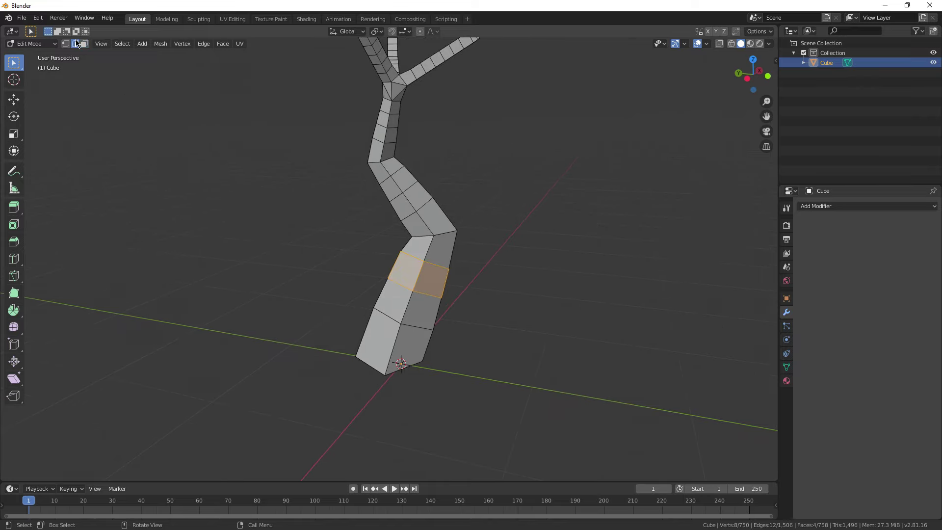
{"action": "scroll", "coordinate": [532, 342], "scroll_direction": "up", "scroll_amount": 3}
{"action": "scroll", "coordinate": [480, 226], "scroll_direction": "down", "scroll_amount": 5}
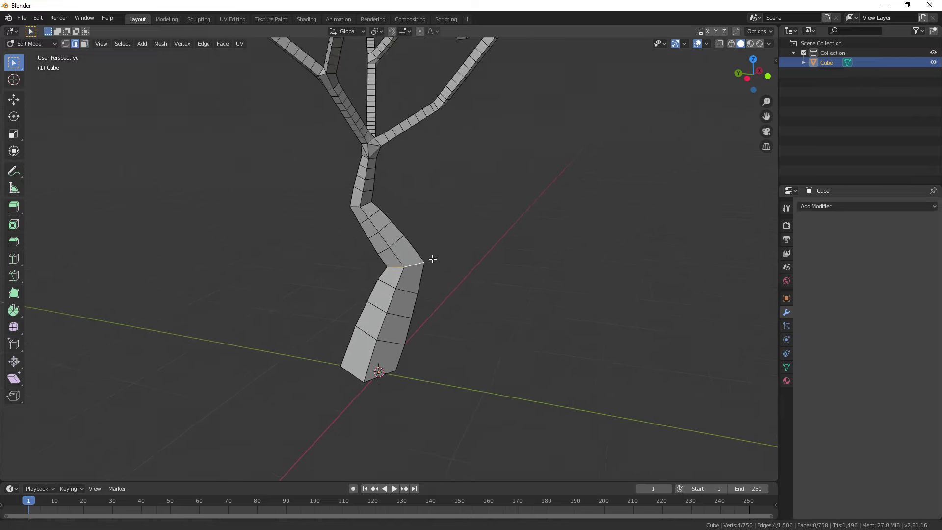
{"action": "left_click", "coordinate": [420, 32]}
{"action": "scroll", "coordinate": [395, 344], "scroll_direction": "up", "scroll_amount": 3}
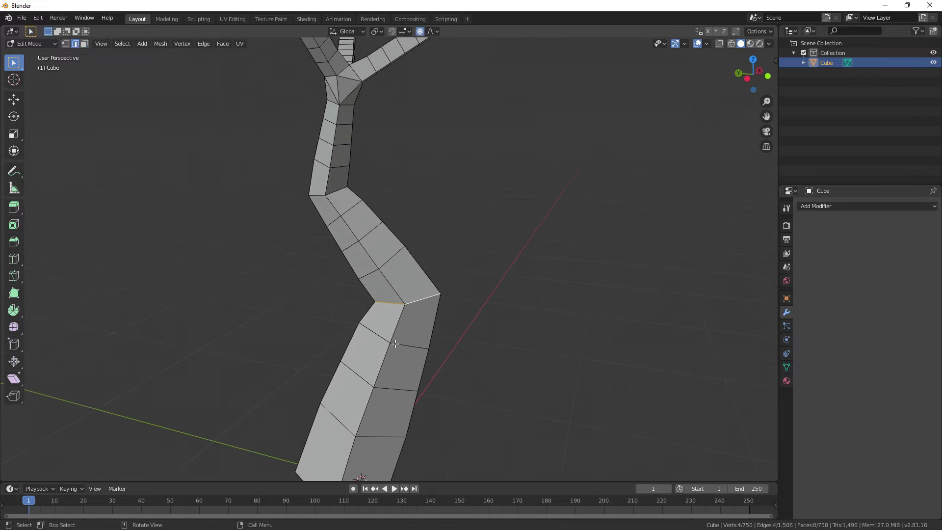
{"action": "scroll", "coordinate": [500, 353], "scroll_direction": "down", "scroll_amount": 3}
{"action": "key", "text": "g"}
{"action": "key", "text": "shift+z"}
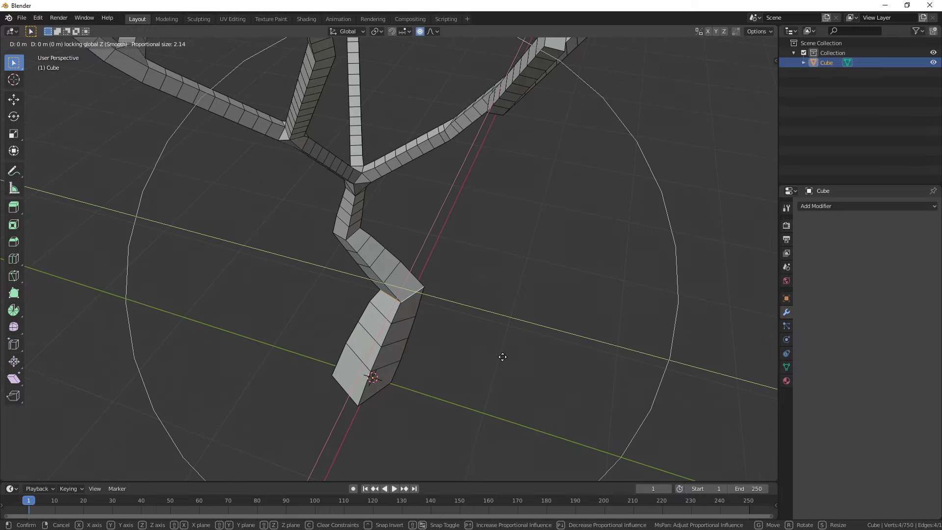
{"action": "scroll", "coordinate": [496, 366], "scroll_direction": "up", "scroll_amount": 6}
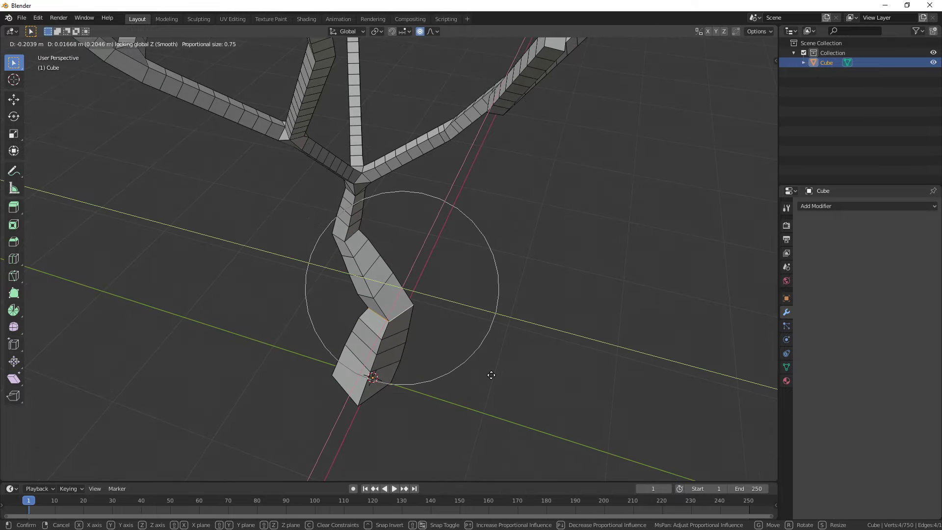
{"action": "left_click", "coordinate": [486, 386]}
Return to object mode, add a Subdivision Surface modifier to the tree and apply it
{"action": "scroll", "coordinate": [451, 373], "scroll_direction": "down", "scroll_amount": 5}
{"action": "middle_click_drag", "start_coordinate": [416, 363], "coordinate": [638, 221]}
{"action": "key", "text": "Tab"}
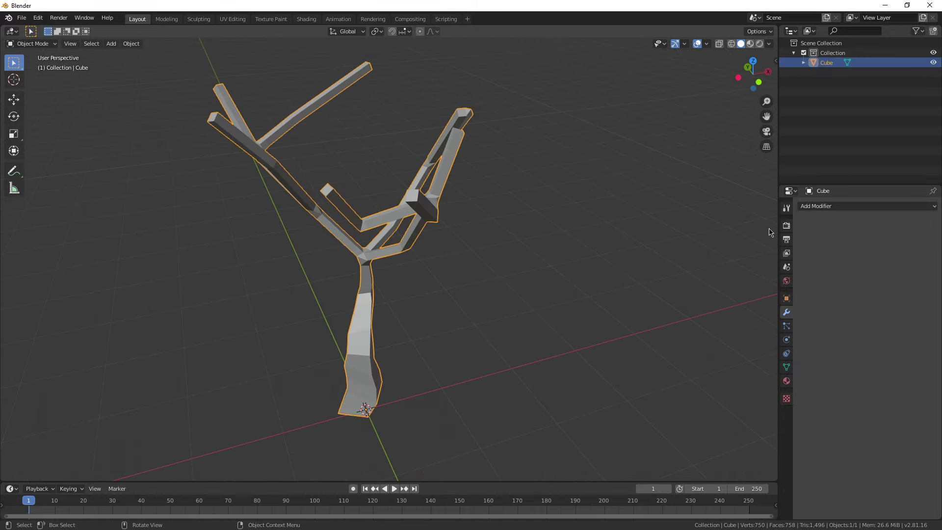
{"action": "left_click", "coordinate": [864, 207]}
{"action": "left_click", "coordinate": [755, 368]}
{"action": "middle_click_drag", "start_coordinate": [764, 374], "coordinate": [649, 309]}
{"action": "left_click", "coordinate": [827, 237]}
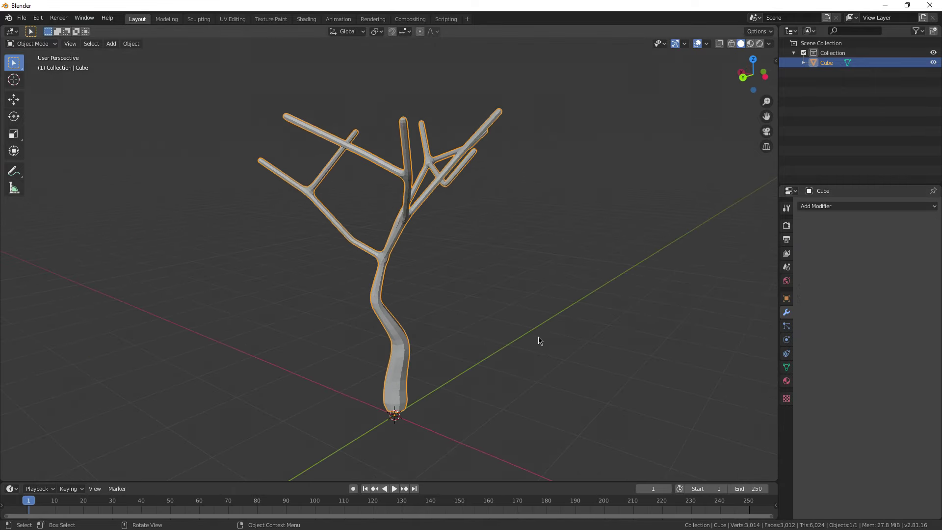
Apply smooth shading to the tree object
{"action": "scroll", "coordinate": [510, 336], "scroll_direction": "up", "scroll_amount": 3}
{"action": "middle_click_drag", "start_coordinate": [476, 333], "coordinate": [593, 319]}
{"action": "scroll", "coordinate": [476, 278], "scroll_direction": "down", "scroll_amount": 2}
{"action": "right_click", "coordinate": [453, 252]}
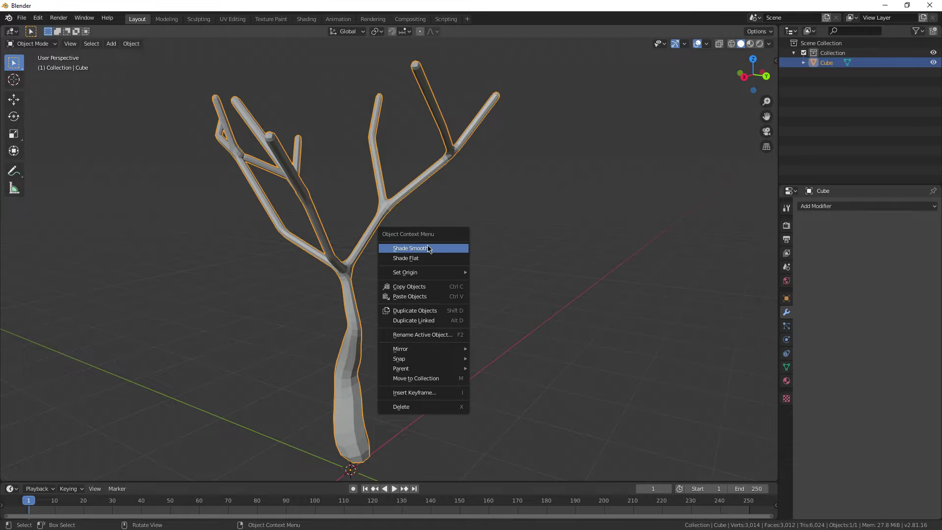
{"action": "left_click", "coordinate": [428, 249]}
{"action": "middle_click_drag", "start_coordinate": [417, 278], "coordinate": [418, 351]}
{"action": "left_click", "coordinate": [299, 321]}
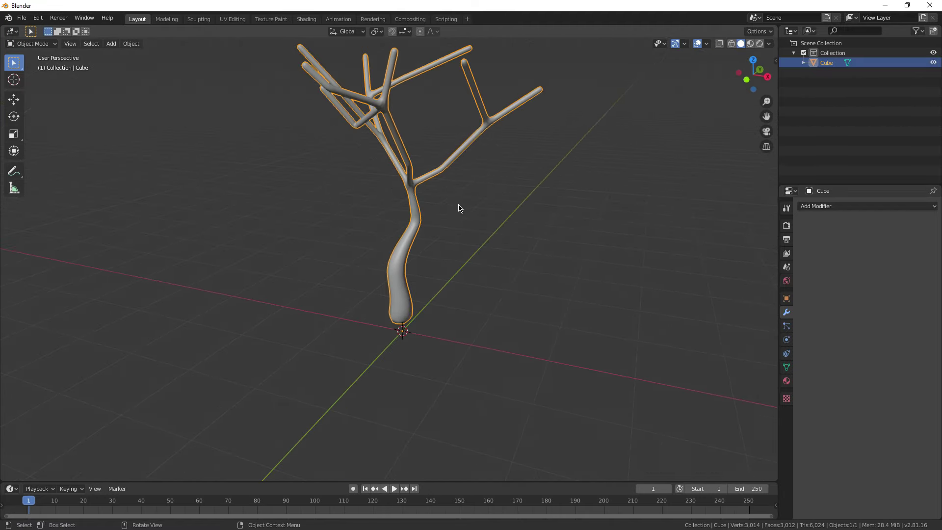
Hide the tree object in the viewport
{"action": "key", "text": "h"}
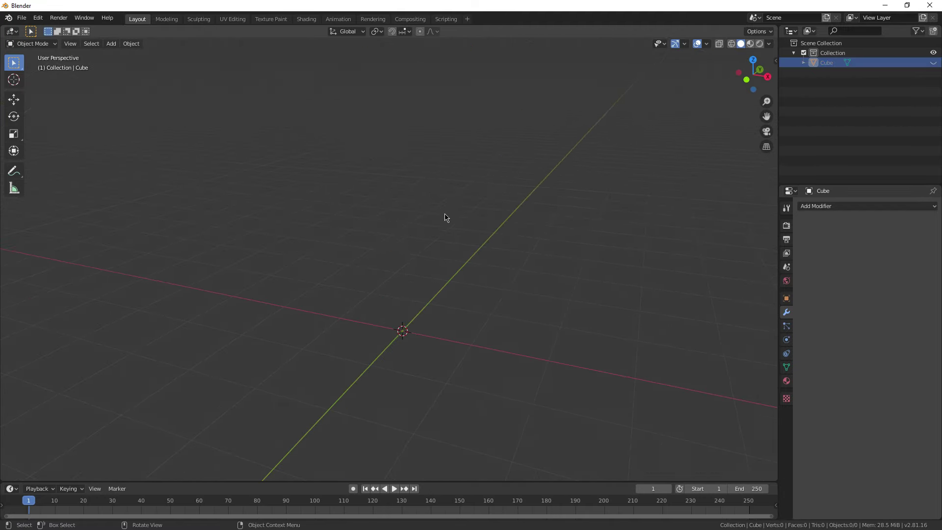
{"action": "left_click", "coordinate": [934, 62]}
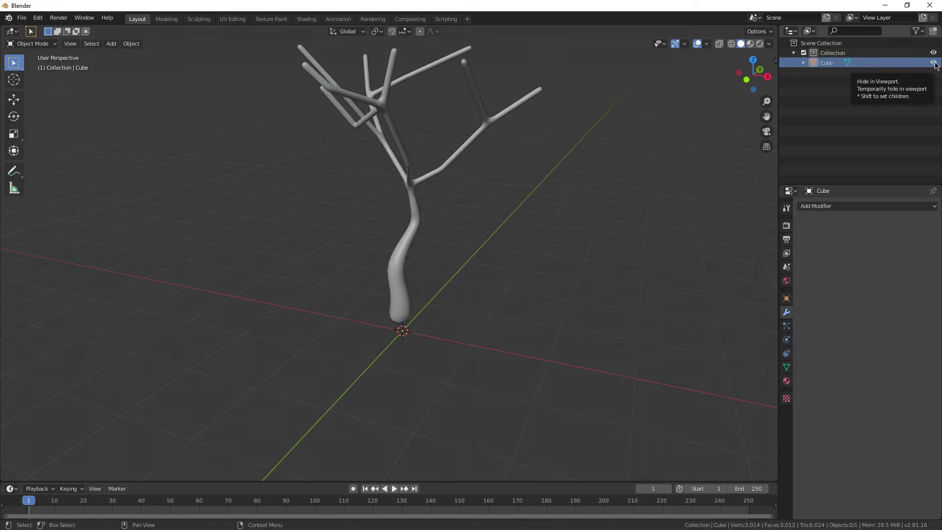
{"action": "left_click", "coordinate": [934, 62]}
{"action": "left_click", "coordinate": [935, 63]}
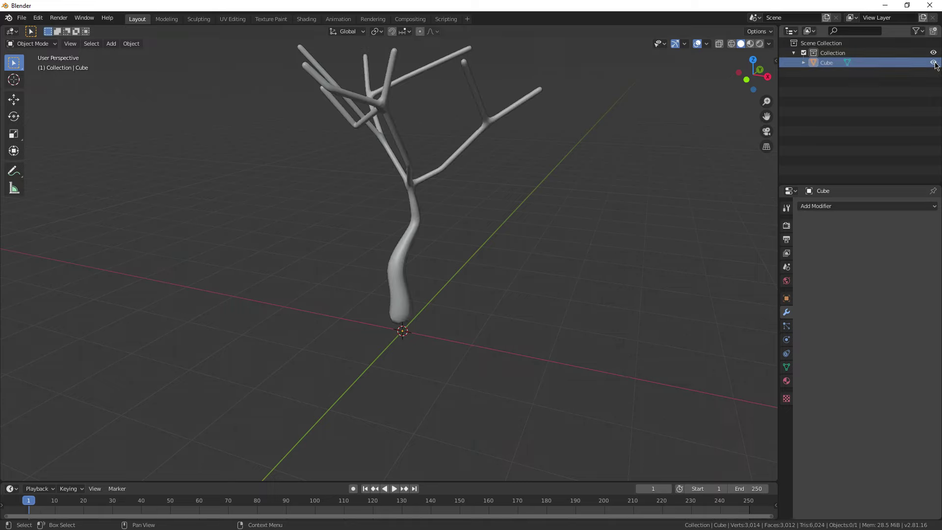
{"action": "left_click", "coordinate": [935, 63]}
{"action": "left_click", "coordinate": [934, 63]}
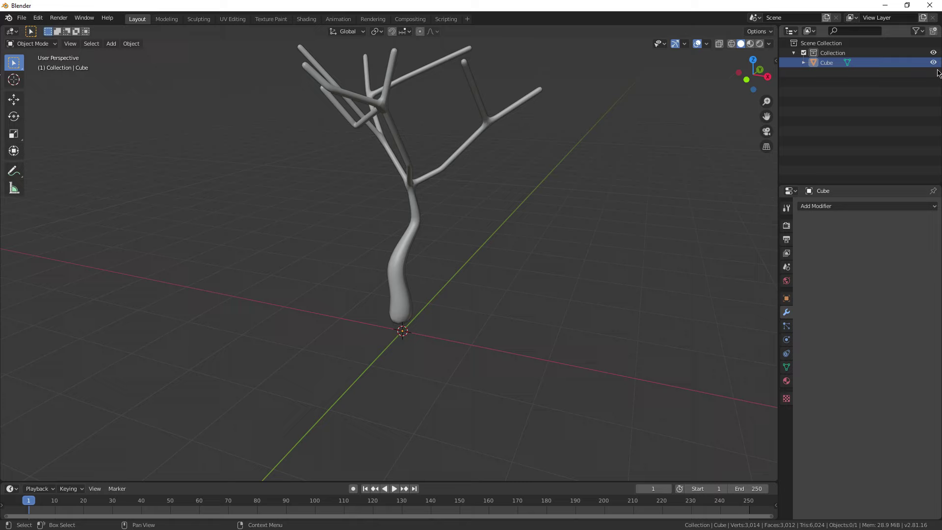
{"action": "left_click", "coordinate": [934, 62]}
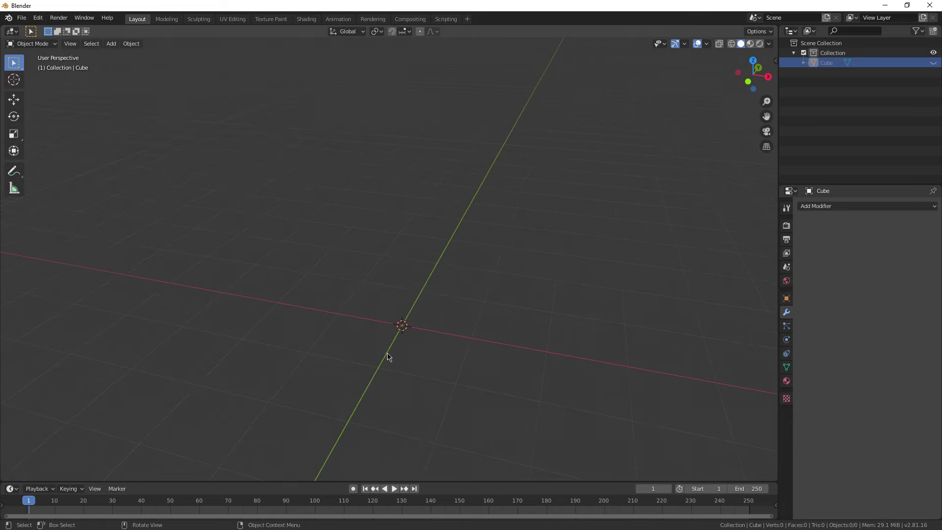
Add an ico sphere mesh at the world origin
{"action": "middle_click_drag", "start_coordinate": [546, 246], "coordinate": [444, 242]}
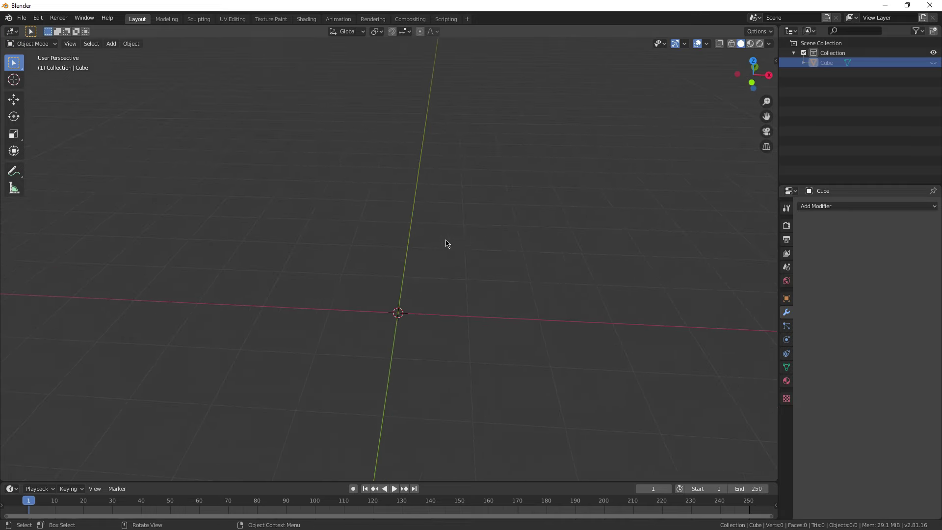
{"action": "key", "text": "shift+a"}
{"action": "mouse_move", "coordinate": [429, 236]}
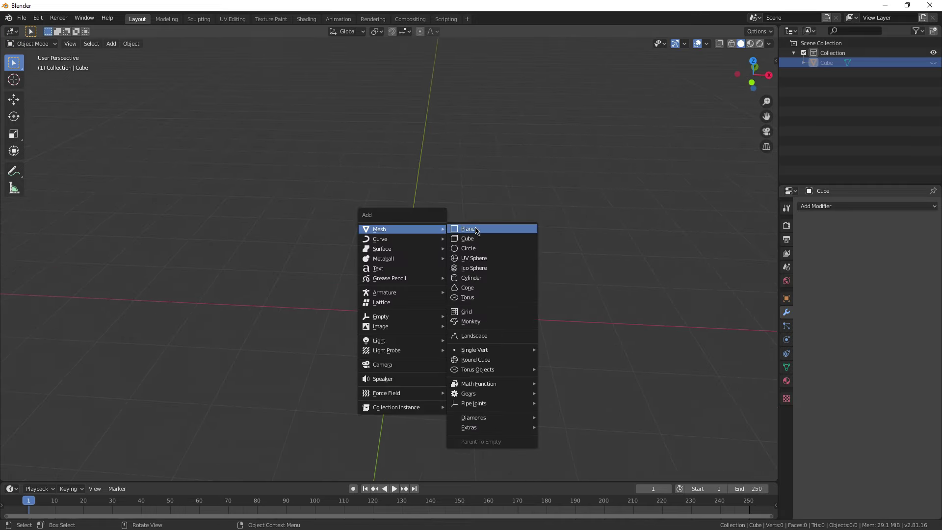
{"action": "left_click", "coordinate": [487, 268]}
{"action": "middle_click_drag", "start_coordinate": [422, 302], "coordinate": [176, 116]}
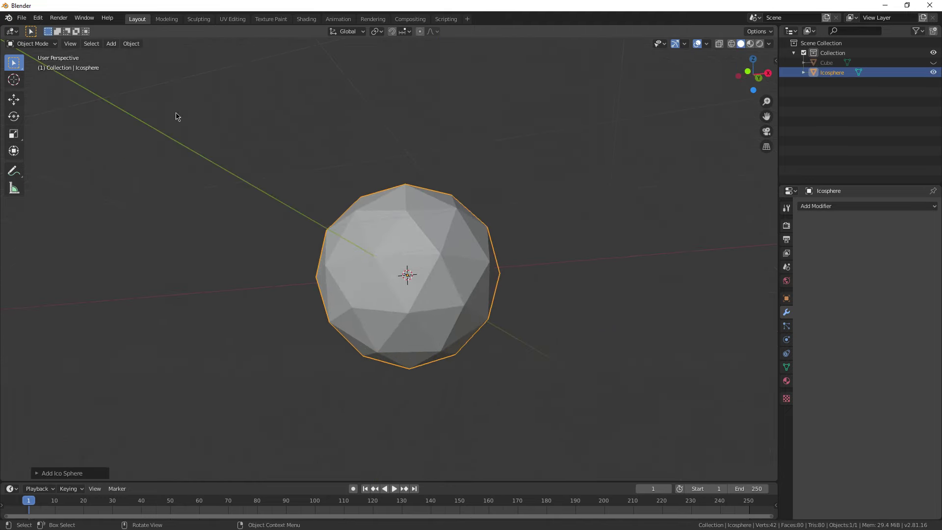
Enter edit mode on the ico sphere and switch to face selection
{"action": "left_click", "coordinate": [32, 44]}
{"action": "left_click", "coordinate": [33, 66]}
{"action": "key", "text": "3"}
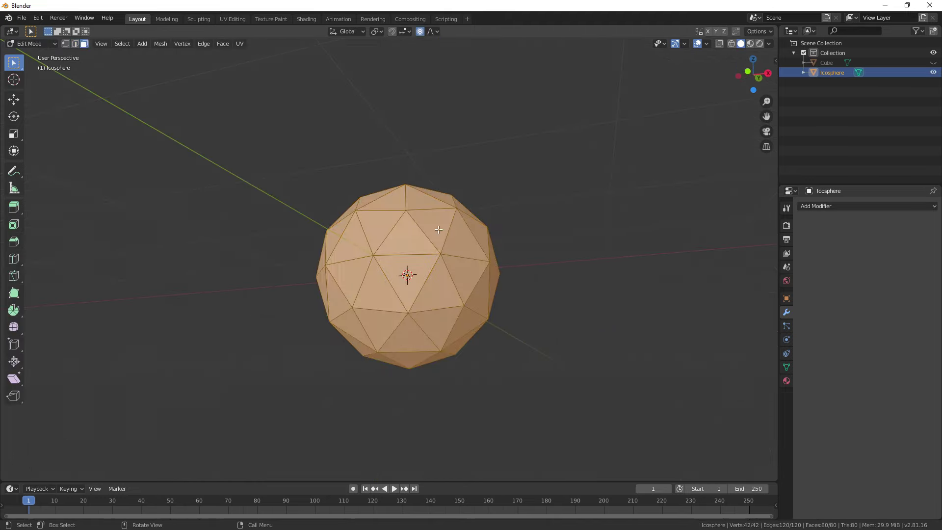
{"action": "middle_click_drag", "start_coordinate": [442, 274], "coordinate": [395, 269]}
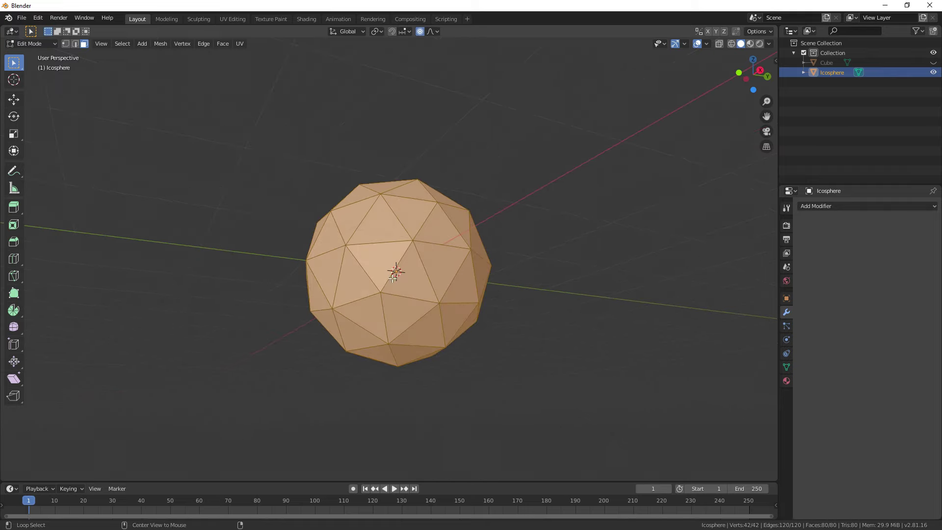
Select all faces of the ico sphere's lower half and delete them, leaving an open dome
{"action": "left_click", "coordinate": [396, 269]}
{"action": "left_click", "coordinate": [427, 279]}
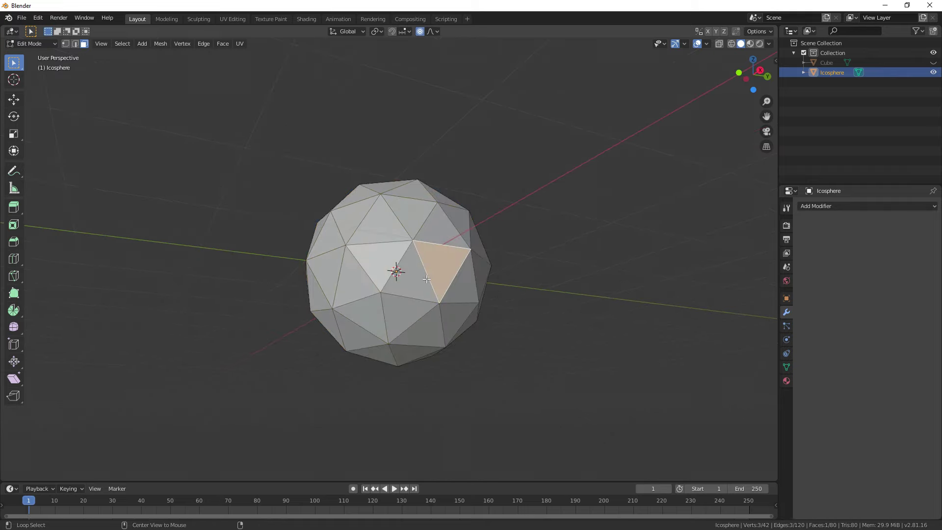
{"action": "left_click", "coordinate": [467, 291], "text": "alt"}
{"action": "left_click", "coordinate": [368, 287], "text": "alt"}
{"action": "middle_click_drag", "start_coordinate": [519, 392], "coordinate": [568, 399]}
{"action": "left_click_drag", "start_coordinate": [411, 345], "coordinate": [582, 412]}
{"action": "middle_click_drag", "start_coordinate": [582, 412], "coordinate": [711, 410]}
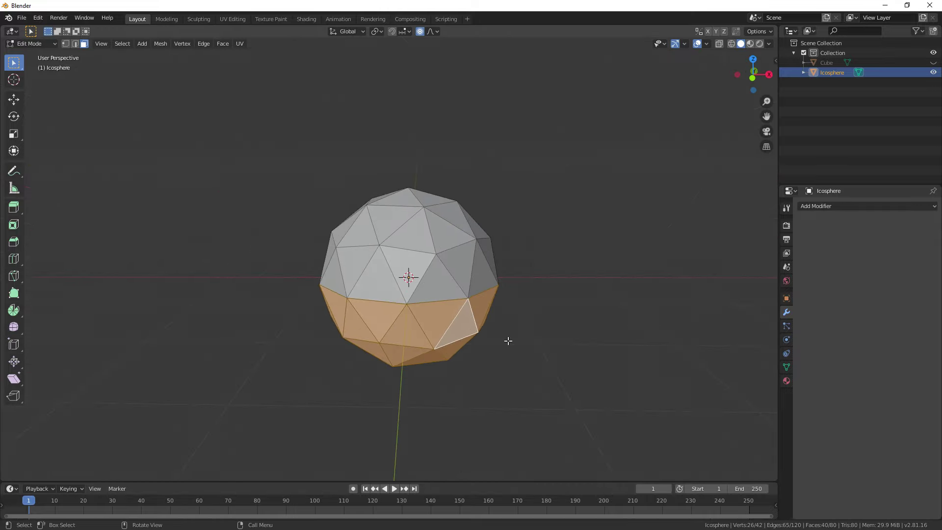
{"action": "key", "text": "x"}
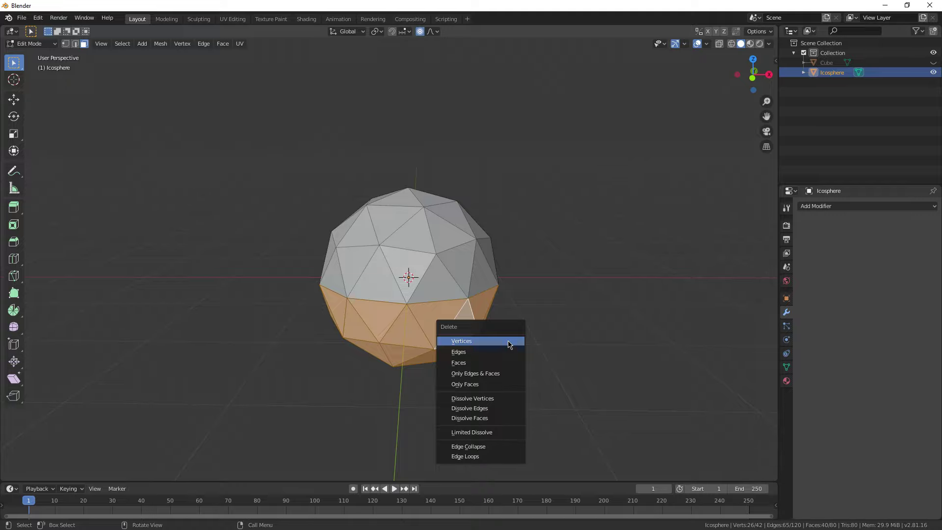
{"action": "left_click", "coordinate": [476, 365]}
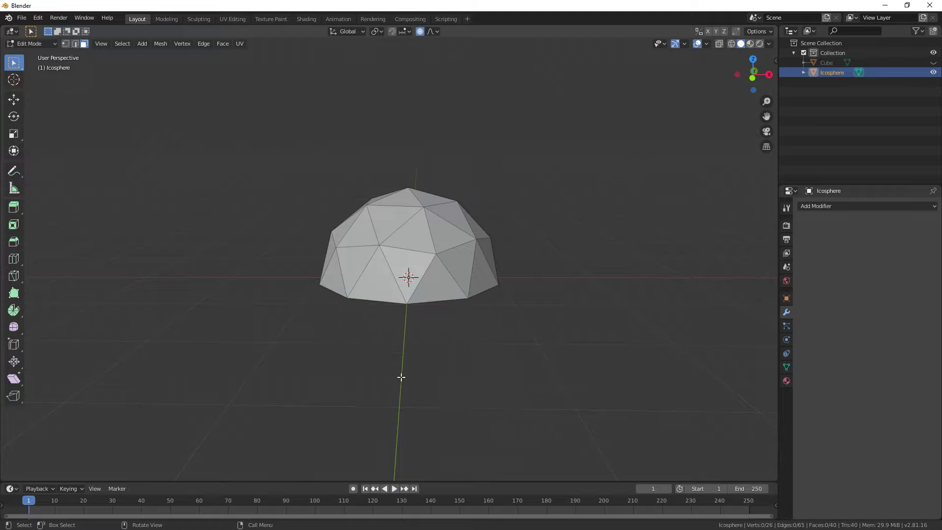
{"action": "key", "text": "Tab"}
{"action": "middle_click_drag", "start_coordinate": [400, 379], "coordinate": [321, 330]}
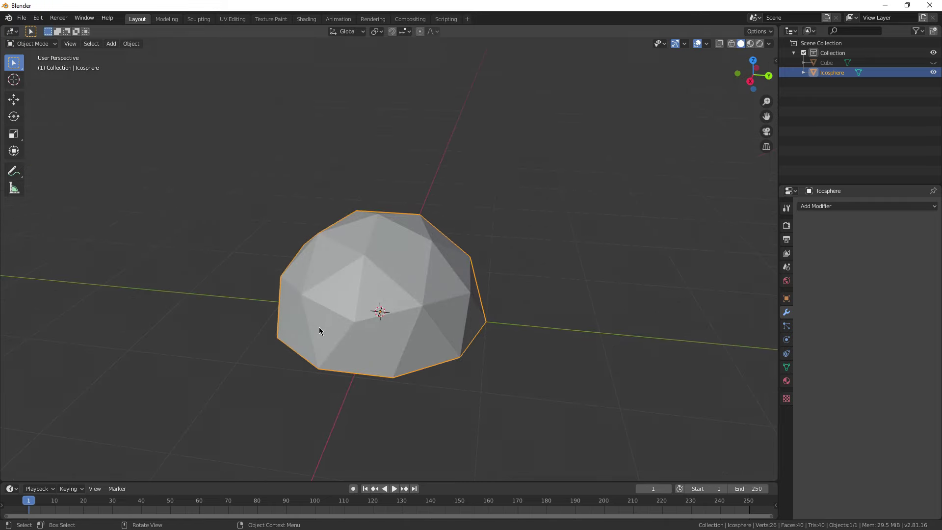
{"action": "key", "text": "F3"}
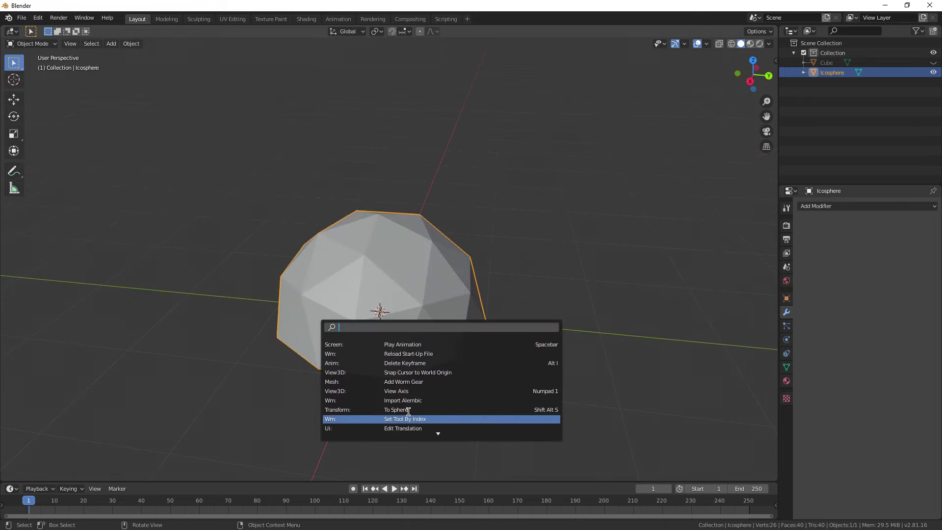
{"action": "scroll", "coordinate": [434, 417], "scroll_direction": "down", "scroll_amount": 12}
{"action": "scroll", "coordinate": [384, 360], "scroll_direction": "up", "scroll_amount": 8}
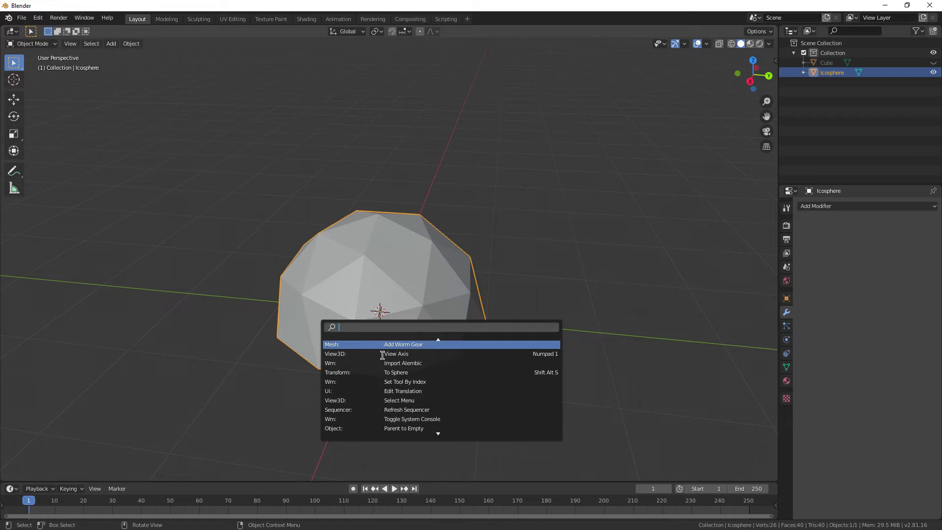
{"action": "type", "text": "ran"}
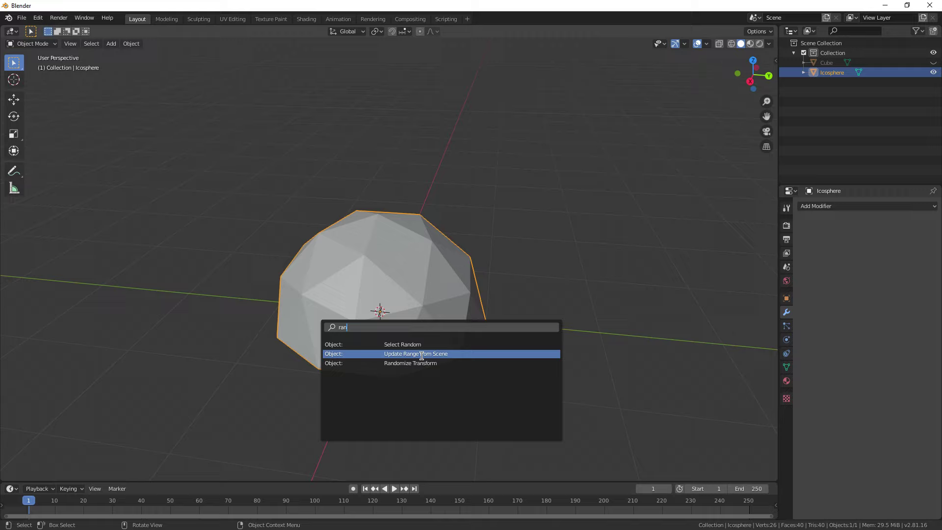
In edit mode, apply the Randomize transform to the whole dome and adjust the operation's settings
{"action": "left_click", "coordinate": [32, 43]}
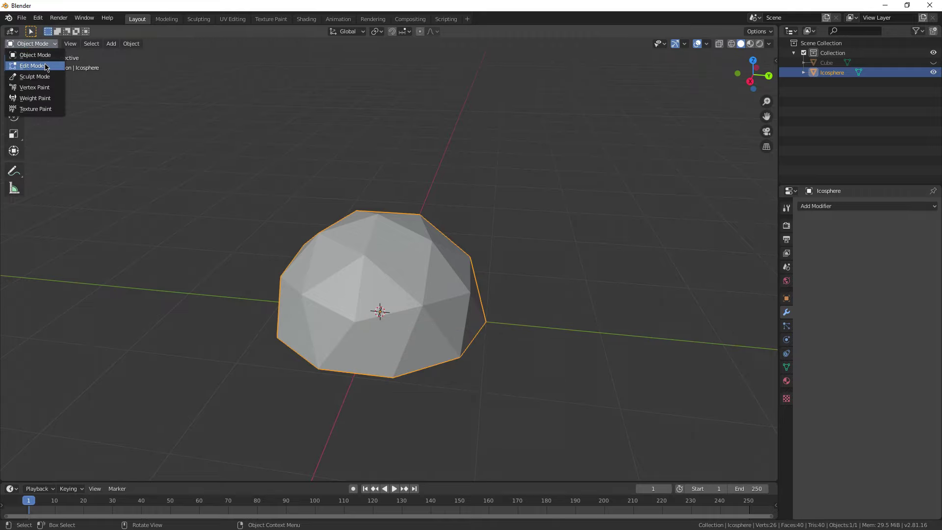
{"action": "left_click", "coordinate": [39, 65]}
{"action": "middle_click_drag", "start_coordinate": [402, 314], "coordinate": [461, 295]}
{"action": "key", "text": "a"}
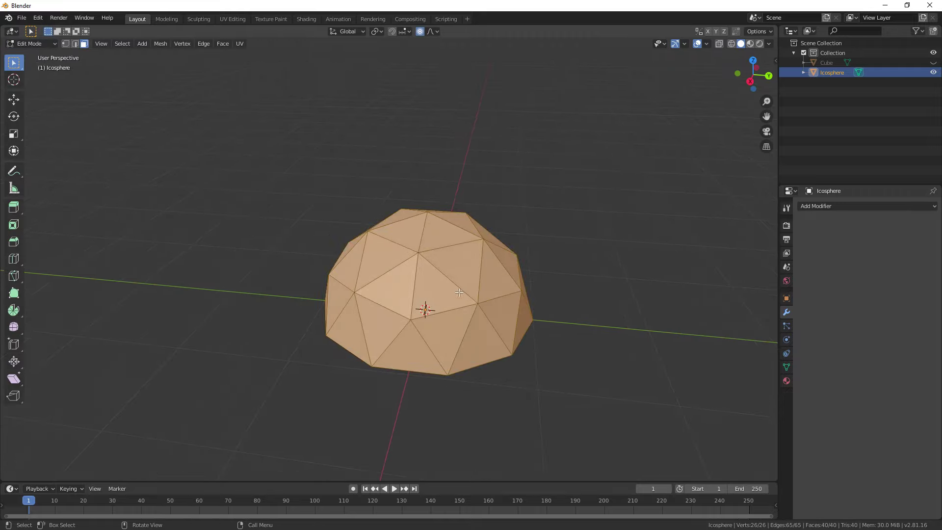
{"action": "middle_click_drag", "start_coordinate": [539, 296], "coordinate": [462, 339]}
{"action": "key", "text": "F3"}
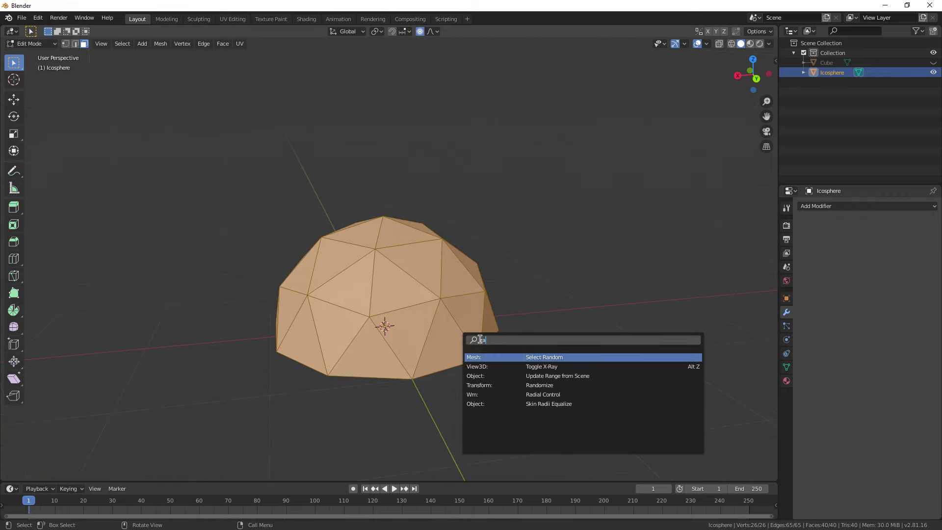
{"action": "left_click", "coordinate": [559, 385]}
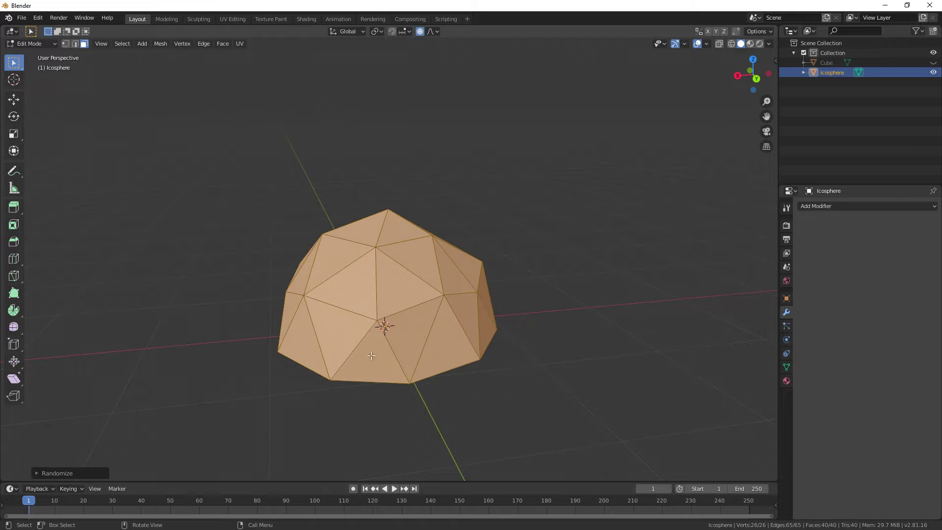
{"action": "middle_click_drag", "start_coordinate": [559, 385], "coordinate": [275, 441]}
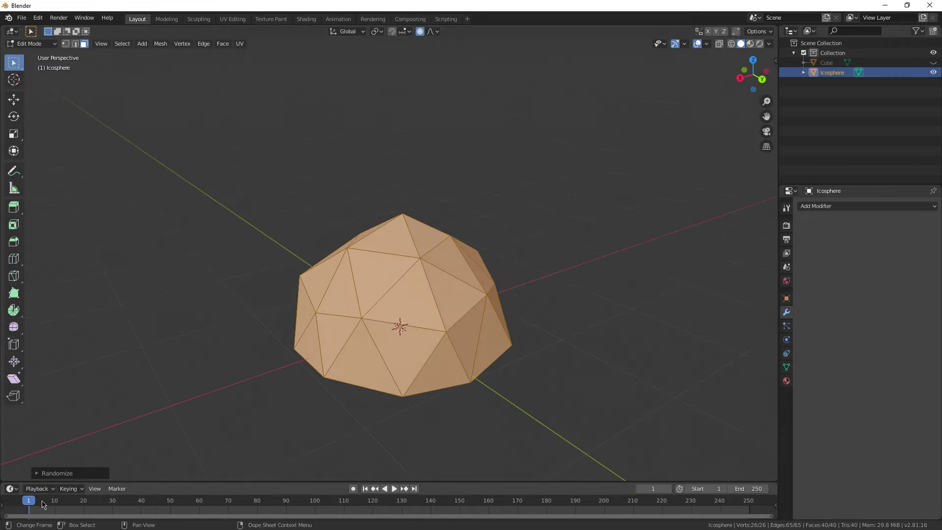
{"action": "left_click", "coordinate": [54, 473]}
{"action": "left_click_drag", "start_coordinate": [132, 437], "coordinate": [156, 475]}
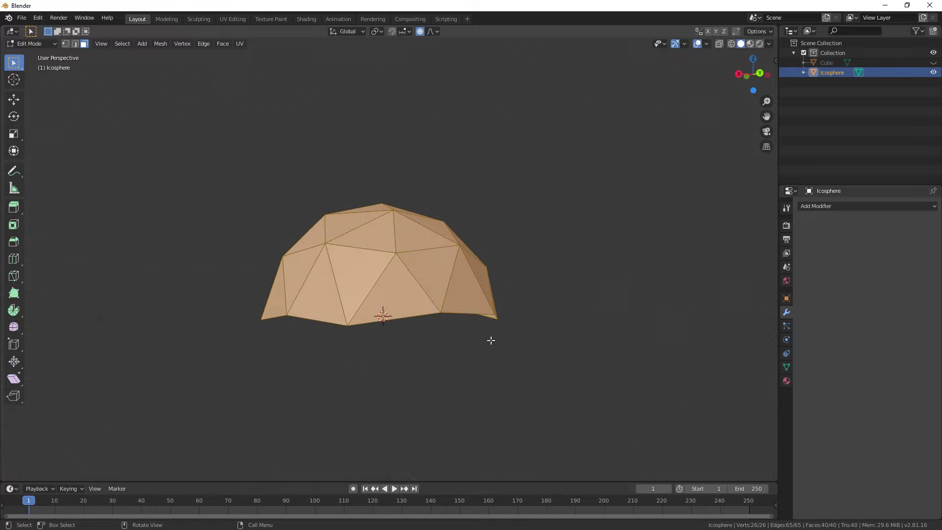
Deselect the ring of faces around the dome's base, keeping only the upper cap faces selected
{"action": "middle_click_drag", "start_coordinate": [491, 340], "coordinate": [410, 366]}
{"action": "scroll", "coordinate": [409, 360], "scroll_direction": "up", "scroll_amount": 2}
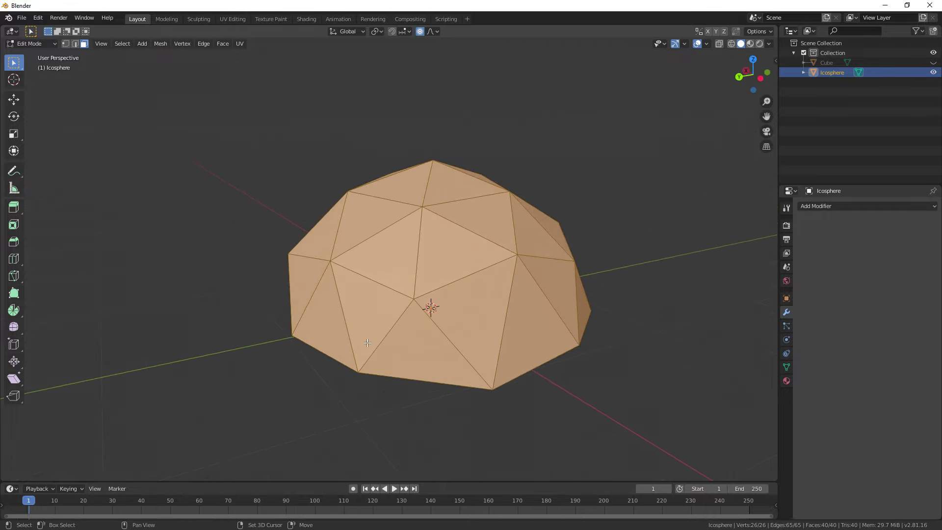
{"action": "left_click", "coordinate": [483, 316], "text": "shift"}
{"action": "left_click", "coordinate": [527, 319], "text": "shift"}
{"action": "left_click", "coordinate": [560, 292], "text": "shift"}
{"action": "middle_click_drag", "start_coordinate": [545, 302], "coordinate": [431, 308]}
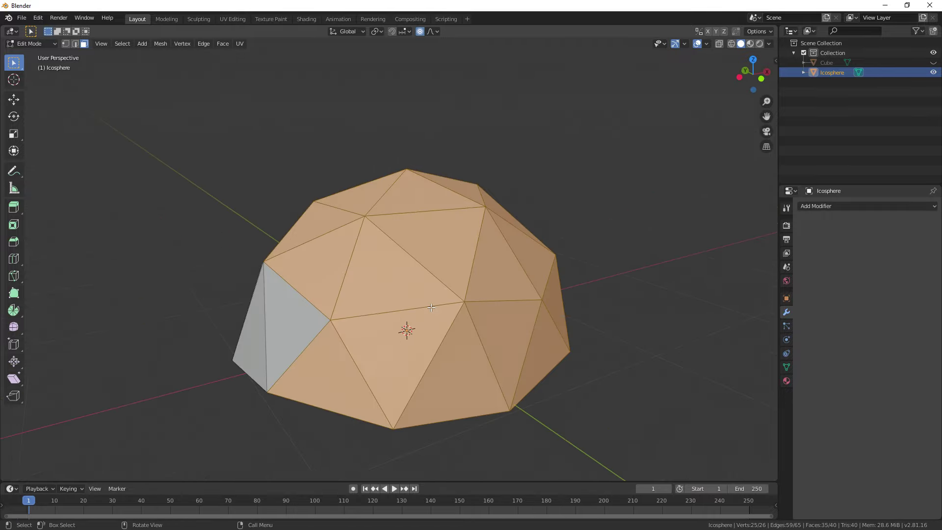
{"action": "left_click", "coordinate": [395, 361], "text": "shift"}
{"action": "left_click", "coordinate": [461, 362], "text": "shift"}
{"action": "middle_click_drag", "start_coordinate": [444, 324], "coordinate": [402, 268]}
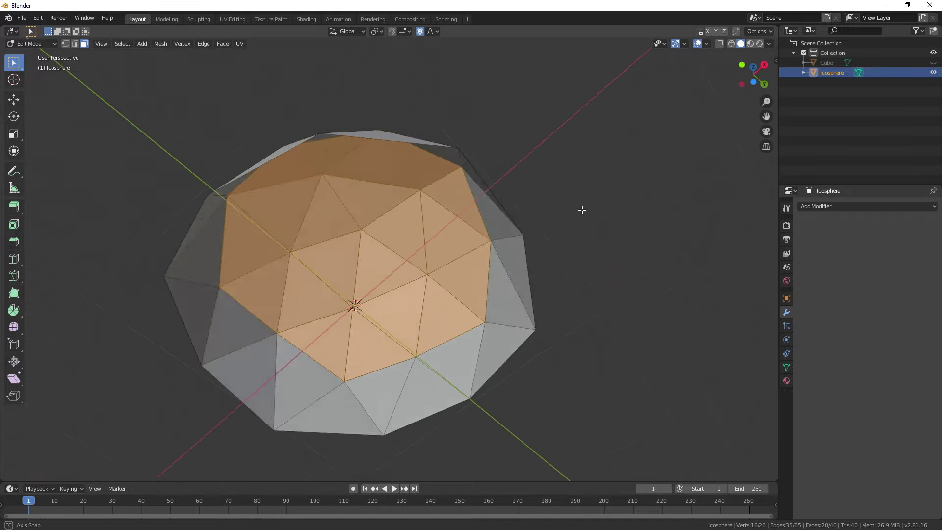
{"action": "middle_click_drag", "start_coordinate": [495, 319], "coordinate": [400, 319]}
Try extruding the dome's cap faces about 1.12 m straight up, and undo the extrusion
{"action": "scroll", "coordinate": [388, 380], "scroll_direction": "down", "scroll_amount": 2}
{"action": "right_click", "coordinate": [433, 265]}
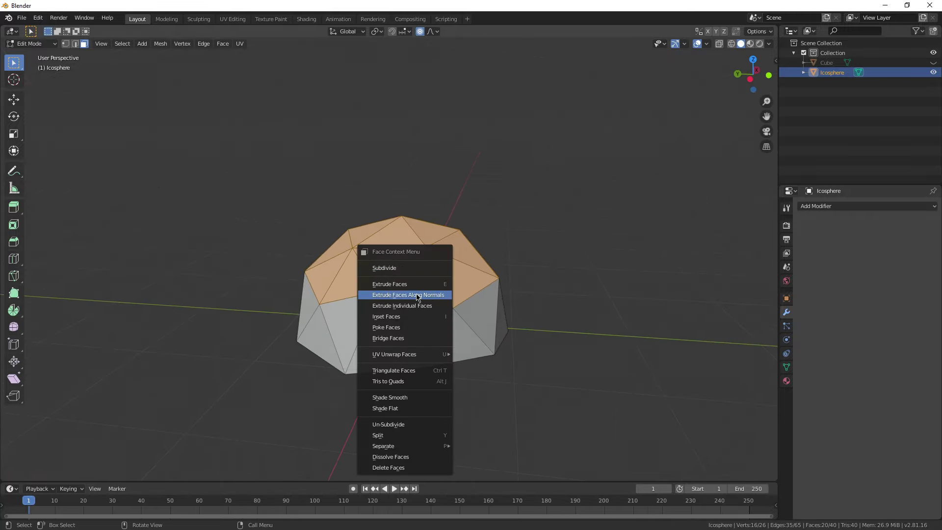
{"action": "key", "text": "Escape"}
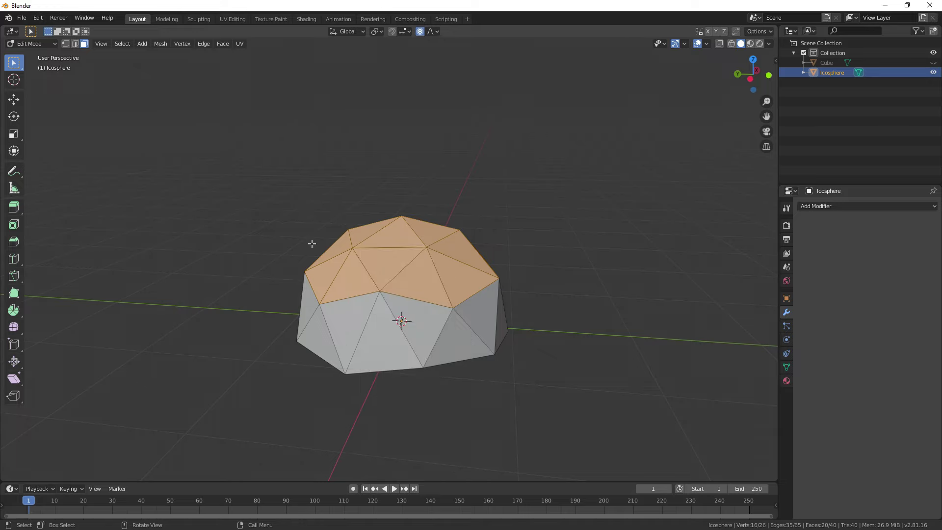
{"action": "middle_click_drag", "start_coordinate": [432, 440], "coordinate": [456, 420]}
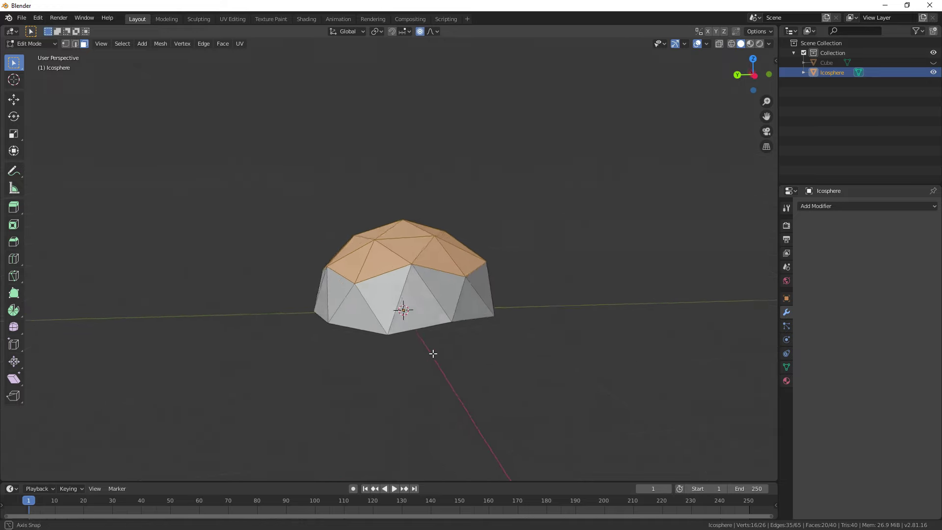
{"action": "key", "text": "e"}
{"action": "left_click", "coordinate": [445, 250]}
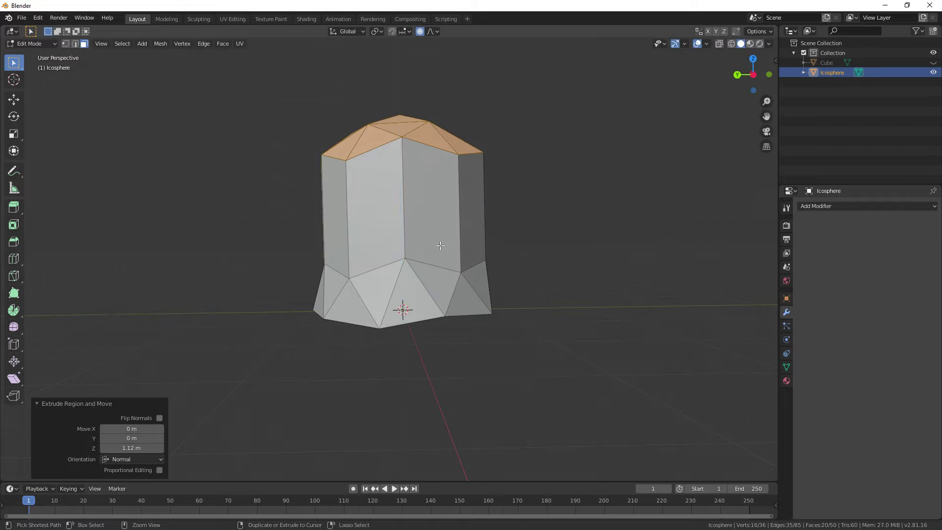
{"action": "key", "text": "ctrl+z"}
Extrude the dome's selected cap faces slightly outward along their normals
{"action": "right_click", "coordinate": [446, 250]}
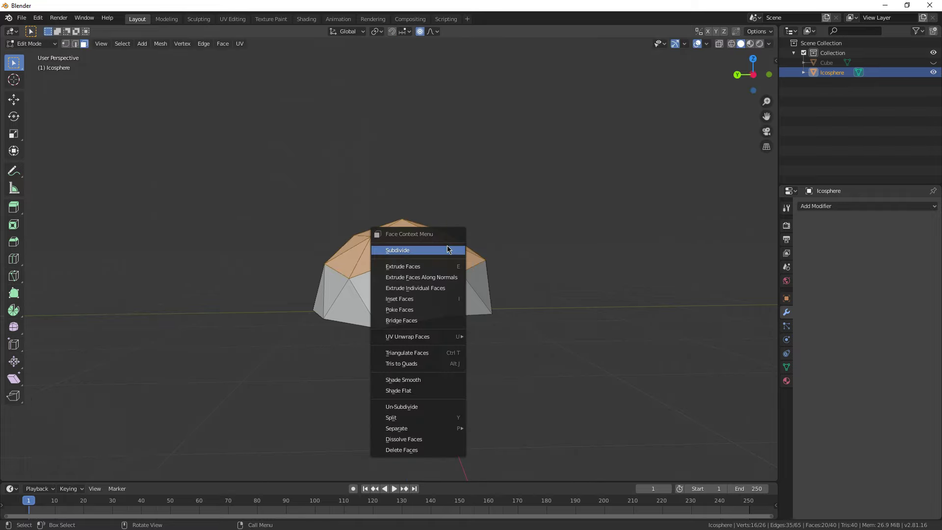
{"action": "left_click", "coordinate": [437, 273]}
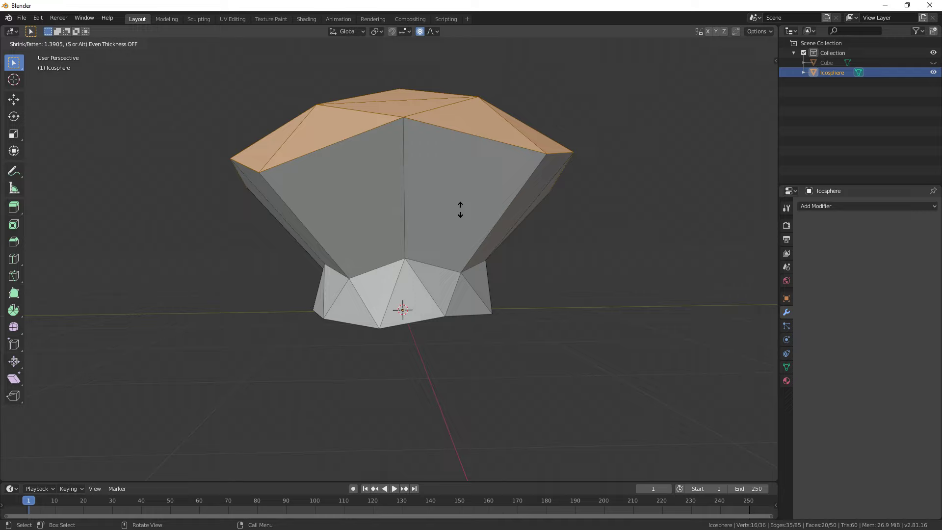
{"action": "left_click", "coordinate": [444, 268]}
Deselect the outer ring of faces on the extruded cap, keeping only the five faces around the peak selected
{"action": "middle_click_drag", "start_coordinate": [384, 336], "coordinate": [377, 368]}
{"action": "scroll", "coordinate": [376, 368], "scroll_direction": "up", "scroll_amount": 2}
{"action": "left_click", "coordinate": [399, 343], "text": "shift"}
{"action": "left_click", "coordinate": [441, 381], "text": "shift"}
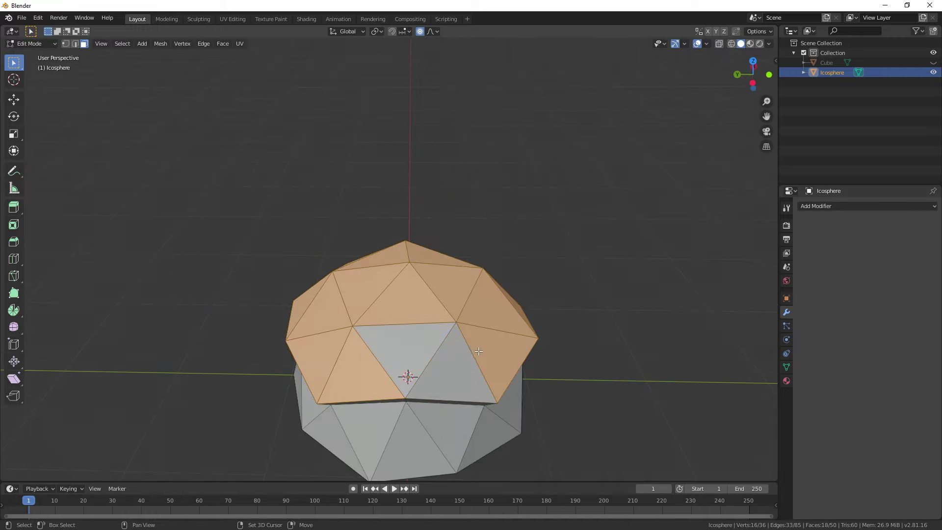
{"action": "middle_click_drag", "start_coordinate": [474, 275], "coordinate": [488, 353]}
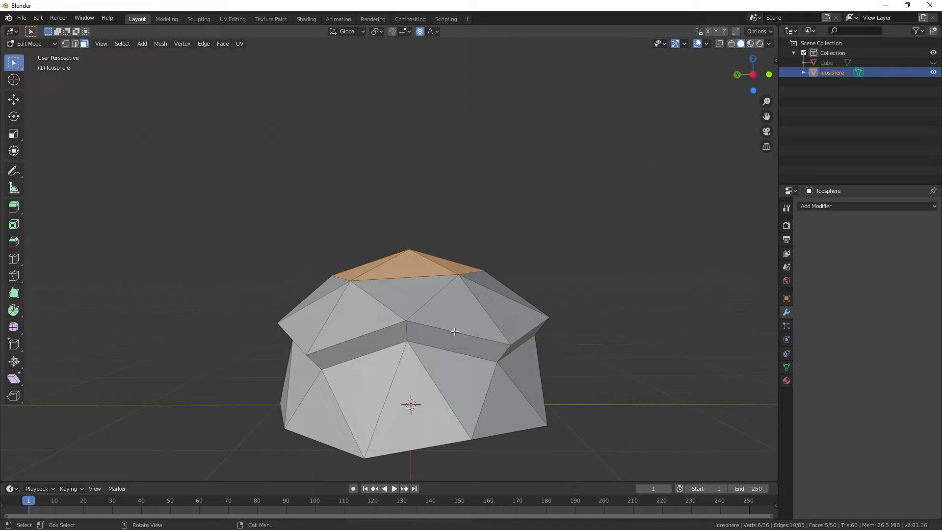
Extrude the five peak faces about 0.16 along their normals and return to Object Mode
{"action": "right_click", "coordinate": [455, 328]}
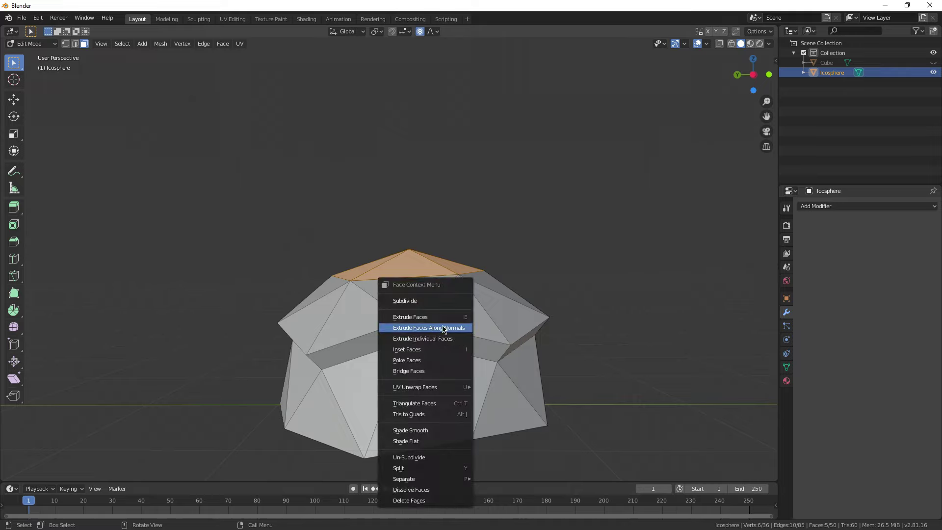
{"action": "left_click", "coordinate": [439, 328]}
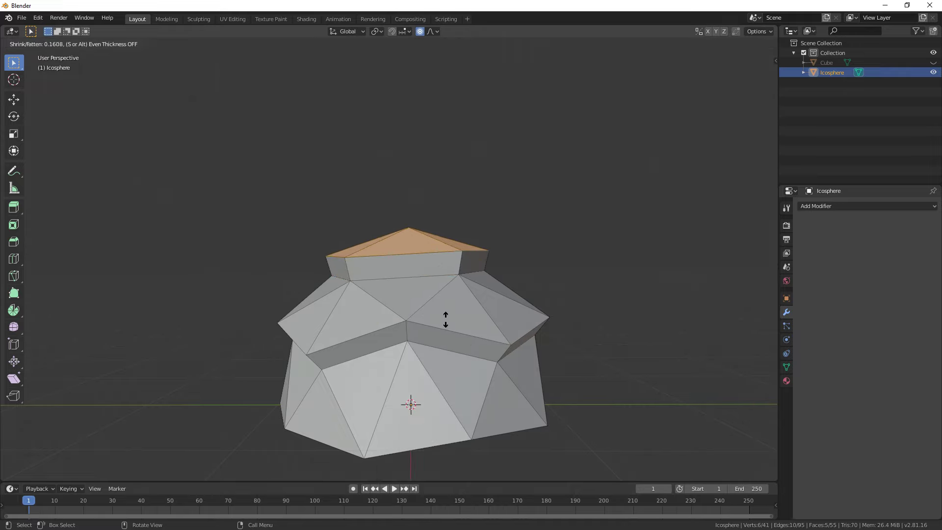
{"action": "left_click", "coordinate": [446, 320]}
{"action": "scroll", "coordinate": [446, 320], "scroll_direction": "down", "scroll_amount": 3}
{"action": "middle_click_drag", "start_coordinate": [446, 320], "coordinate": [607, 351]}
{"action": "key", "text": "Tab"}
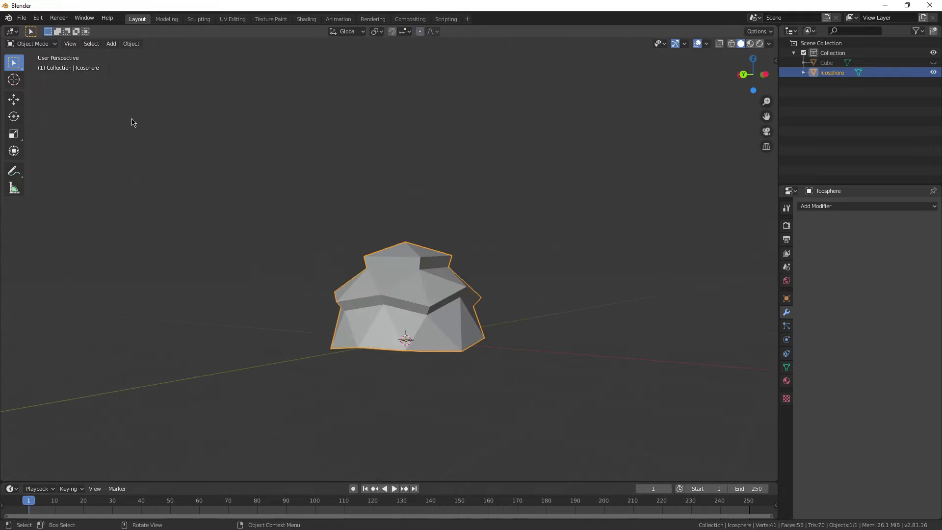
Flatten the whole dome by scaling it along the global Z axis, then fine-tune its height
{"action": "scroll", "coordinate": [608, 302], "scroll_direction": "up", "scroll_amount": 2}
{"action": "middle_click_drag", "start_coordinate": [601, 307], "coordinate": [637, 287]}
{"action": "key", "text": "s"}
{"action": "key", "text": "z"}
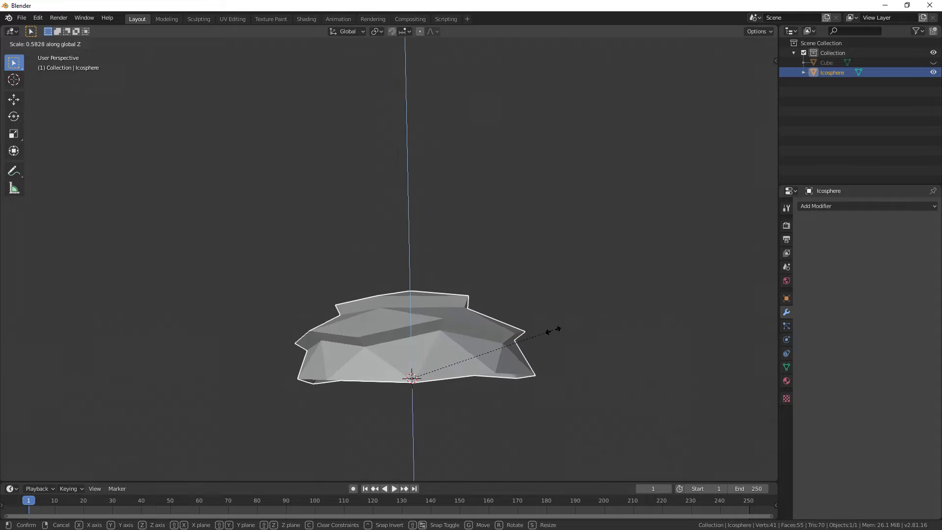
{"action": "left_click", "coordinate": [553, 330]}
{"action": "scroll", "coordinate": [547, 349], "scroll_direction": "down", "scroll_amount": 3}
{"action": "key", "text": "s"}
{"action": "middle_click_drag", "start_coordinate": [545, 349], "coordinate": [442, 347]}
{"action": "key", "text": "z"}
{"action": "left_click", "coordinate": [580, 357]}
In edit mode, scale the selected peak faces to about 0.96 with smooth proportional editing
{"action": "scroll", "coordinate": [539, 324], "scroll_direction": "up", "scroll_amount": 4}
{"action": "key", "text": "Tab"}
{"action": "key", "text": "s"}
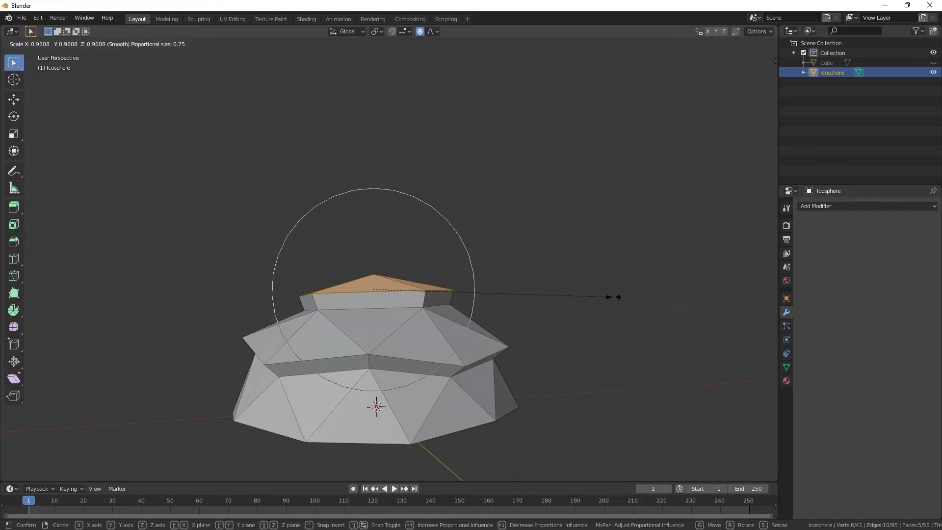
{"action": "left_click", "coordinate": [614, 297]}
{"action": "middle_click_drag", "start_coordinate": [543, 329], "coordinate": [592, 234]}
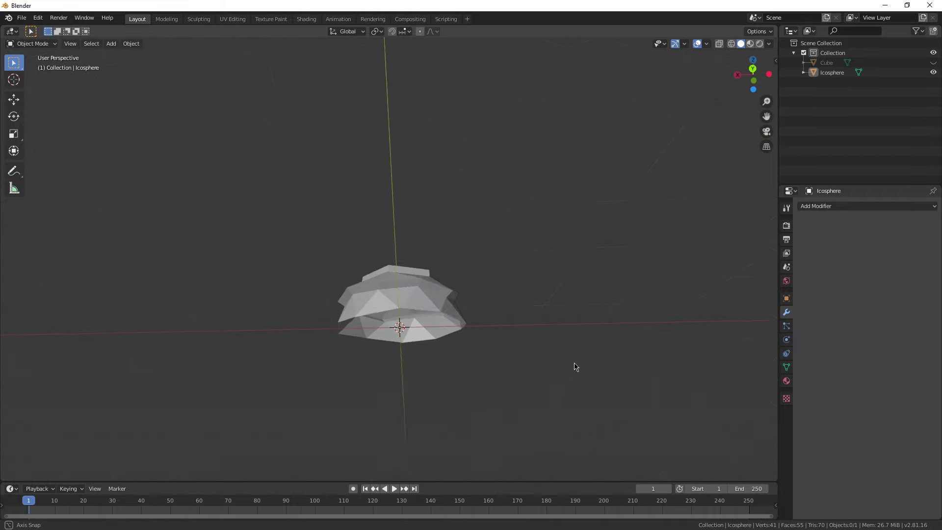
Thicken the dome's shell with a Solidify modifier, adjusting its thickness and applying it
{"action": "middle_click_drag", "start_coordinate": [576, 367], "coordinate": [312, 204]}
{"action": "scroll", "coordinate": [387, 225], "scroll_direction": "up", "scroll_amount": 8}
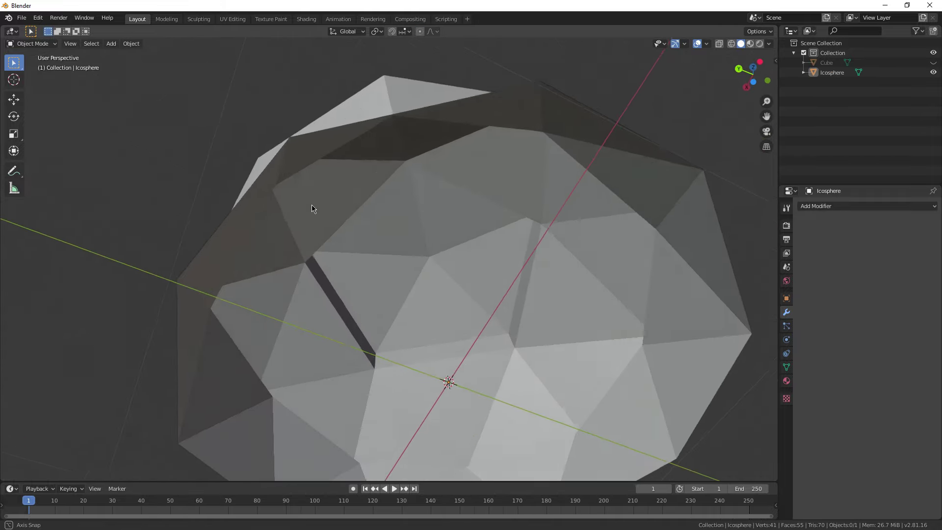
{"action": "scroll", "coordinate": [311, 205], "scroll_direction": "down", "scroll_amount": 2}
{"action": "left_click", "coordinate": [244, 200]}
{"action": "scroll", "coordinate": [470, 257], "scroll_direction": "down", "scroll_amount": 2}
{"action": "left_click", "coordinate": [864, 206]}
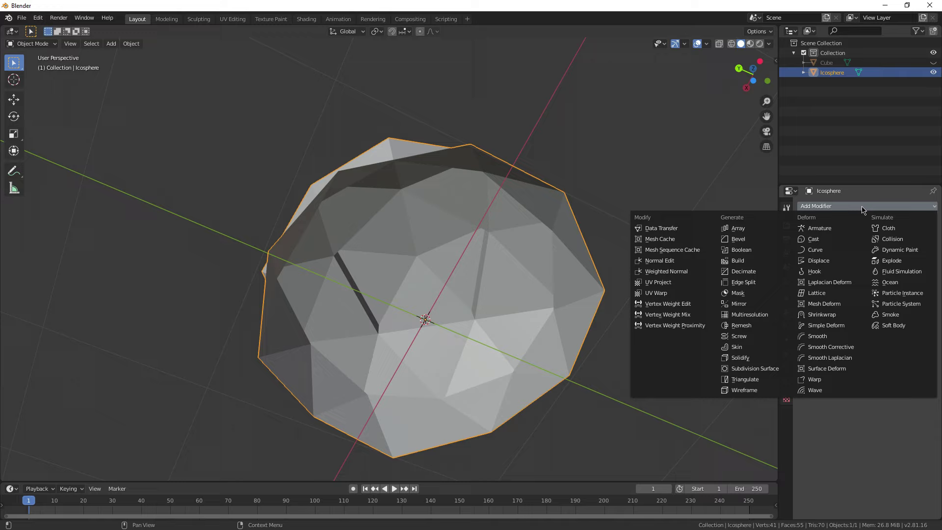
{"action": "left_click", "coordinate": [740, 357]}
{"action": "mouse_move", "coordinate": [831, 249]}
{"action": "left_mouse_down"}
{"action": "mouse_move", "coordinate": [863, 249]}
{"action": "mouse_move", "coordinate": [837, 249]}
{"action": "left_mouse_up"}
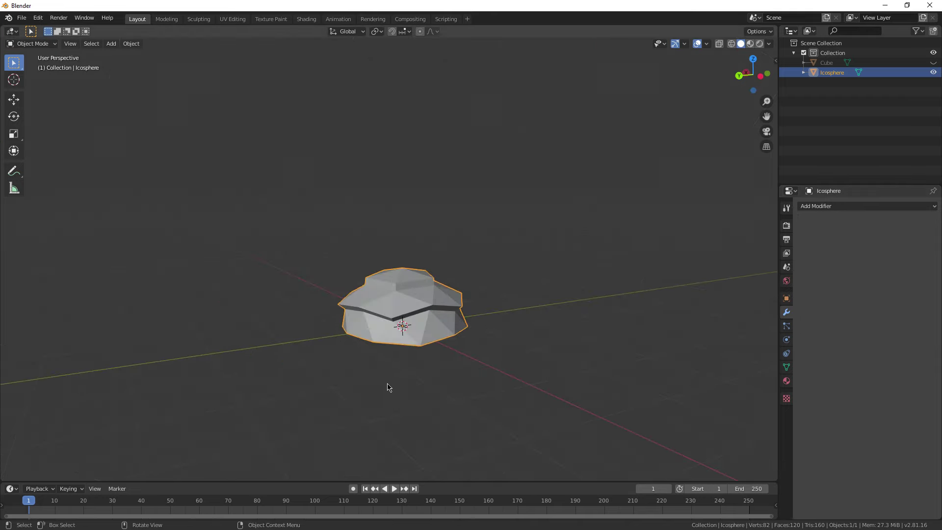
Try smooth shading on the dome and return it to flat shading
{"action": "mouse_move", "coordinate": [388, 384]}
{"action": "middle_mouse_down"}
{"action": "mouse_move", "coordinate": [525, 393]}
{"action": "mouse_move", "coordinate": [486, 349]}
{"action": "middle_mouse_up"}
{"action": "scroll", "coordinate": [474, 397], "scroll_direction": "up", "scroll_amount": 3}
{"action": "right_click", "coordinate": [491, 282]}
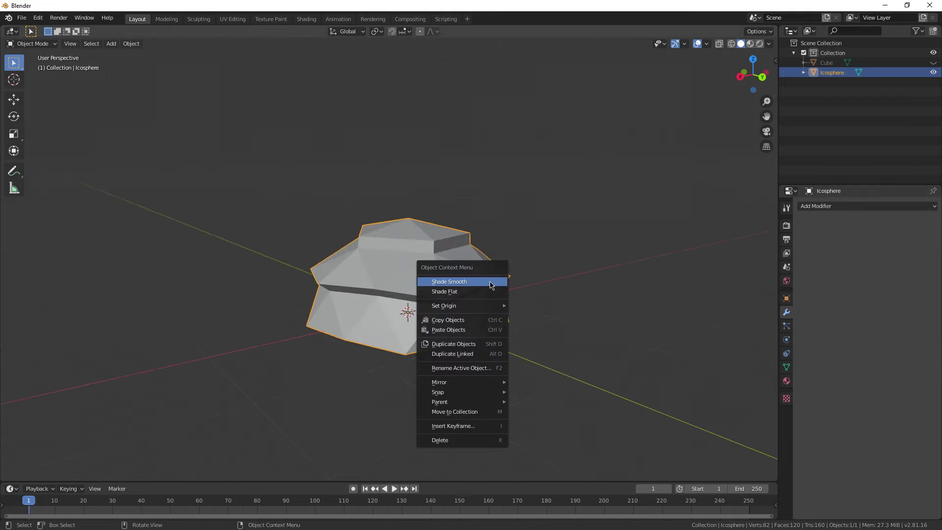
{"action": "left_click", "coordinate": [491, 282]}
{"action": "right_click", "coordinate": [508, 314]}
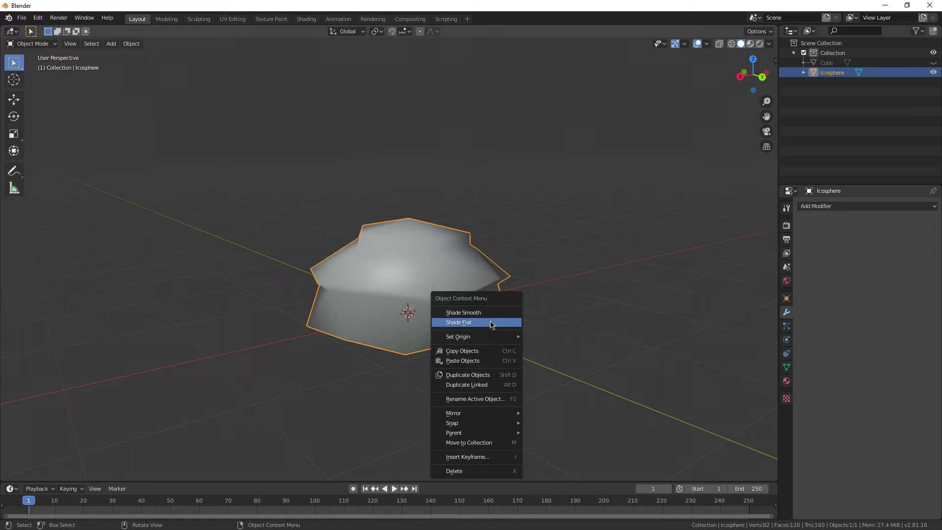
{"action": "left_click", "coordinate": [491, 323]}
Unhide the tree object Cube and frame the tree and dome together
{"action": "middle_click_drag", "start_coordinate": [575, 372], "coordinate": [484, 372]}
{"action": "left_click", "coordinate": [933, 62]}
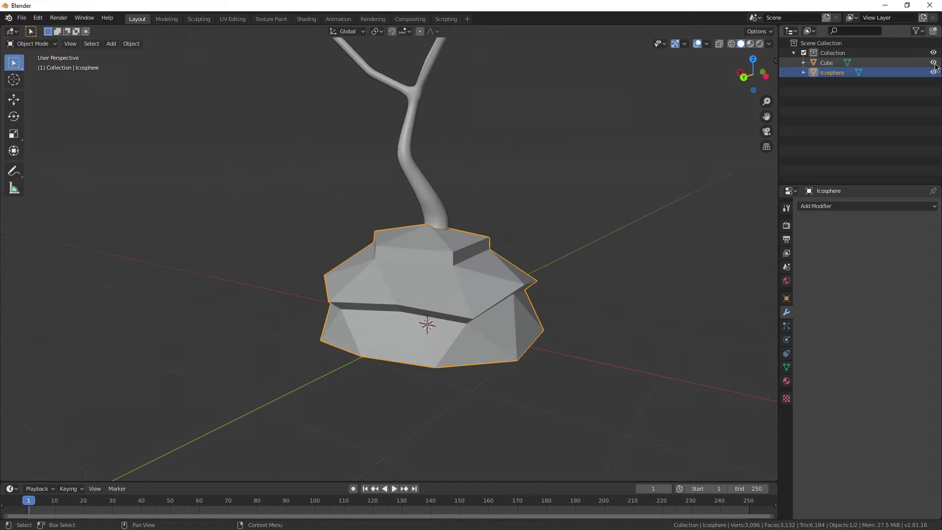
{"action": "scroll", "coordinate": [562, 221], "scroll_direction": "down", "scroll_amount": 4}
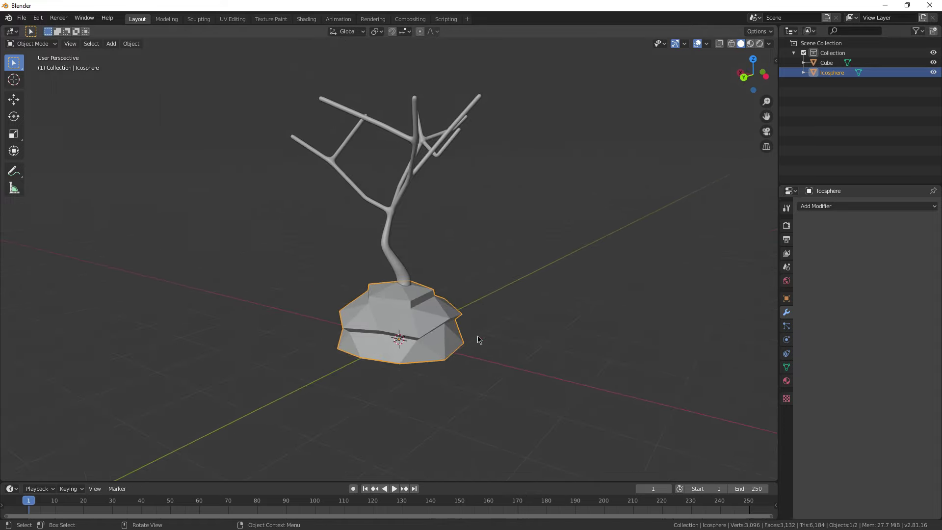
{"action": "middle_click_drag", "start_coordinate": [479, 339], "coordinate": [437, 358], "text": "shift"}
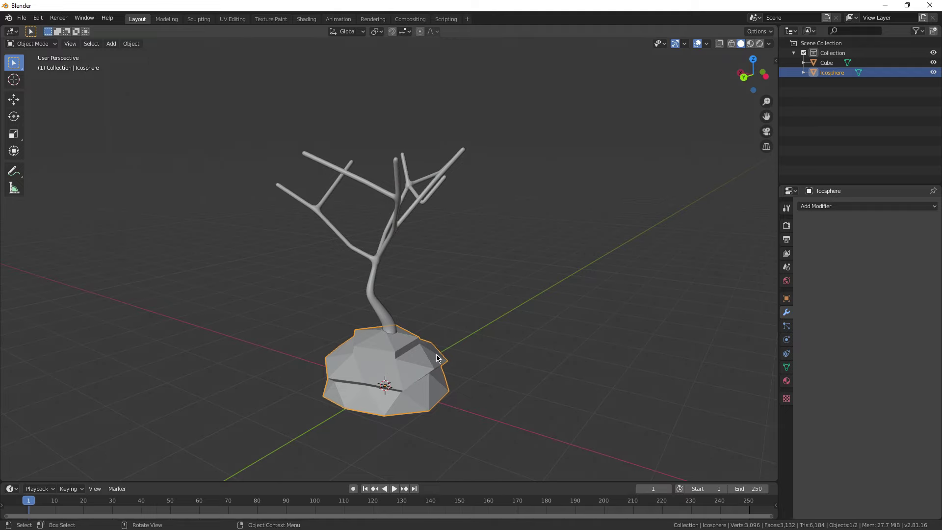
Examine the tree and dome from all around and in the front, back and side orthographic views
{"action": "middle_click_drag", "start_coordinate": [437, 358], "coordinate": [474, 367]}
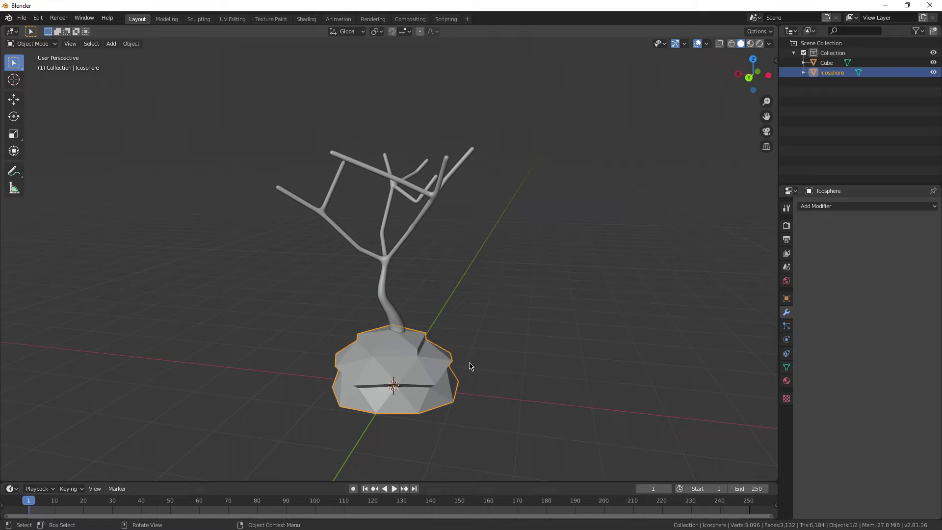
{"action": "middle_click_drag", "start_coordinate": [469, 365], "coordinate": [704, 167]}
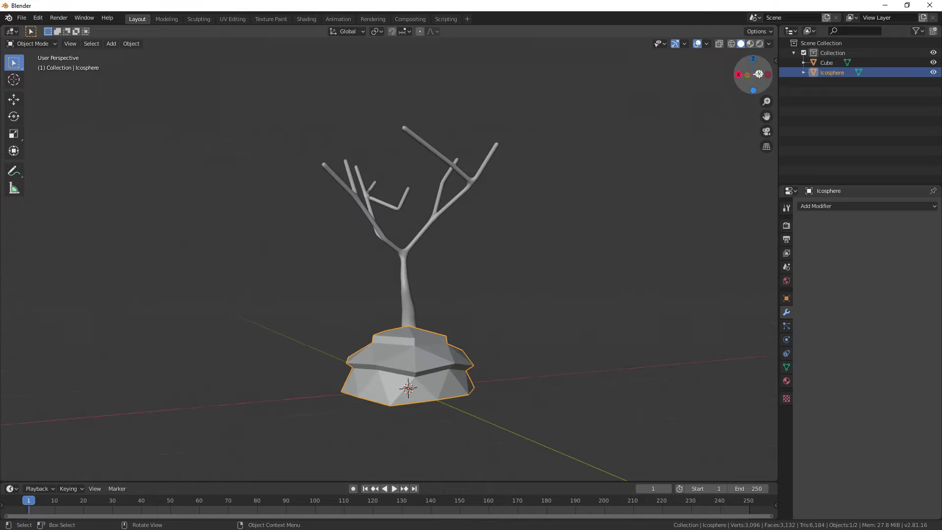
{"action": "middle_click_drag", "start_coordinate": [686, 134], "coordinate": [600, 180]}
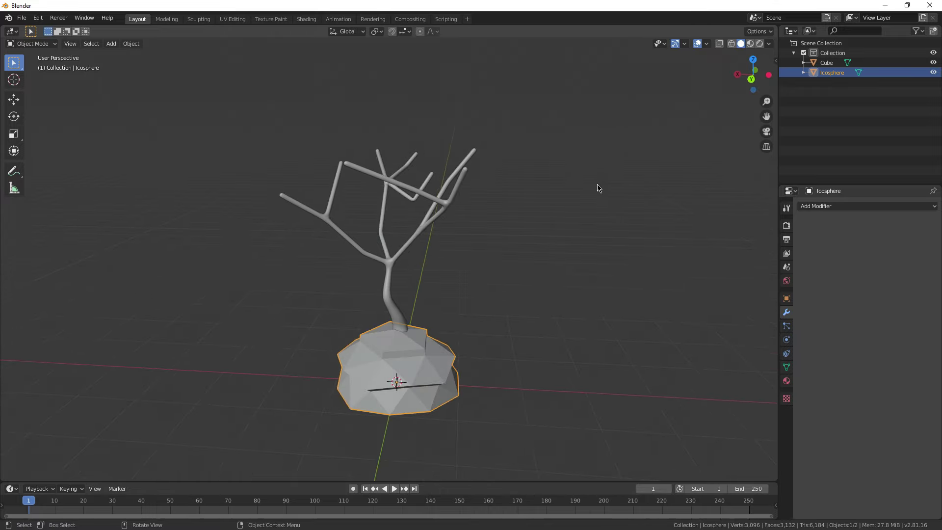
{"action": "key", "text": "KP_1"}
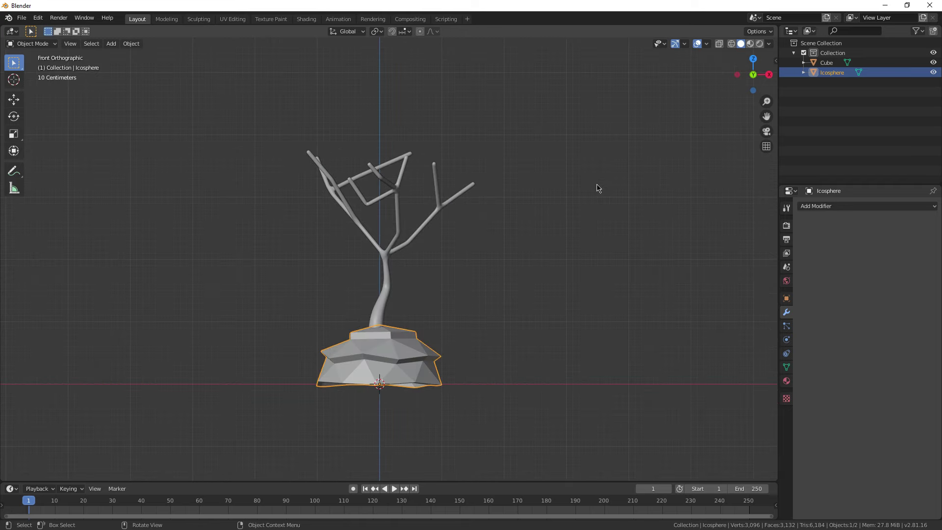
{"action": "middle_click_drag", "start_coordinate": [541, 268], "coordinate": [504, 253], "text": "shift"}
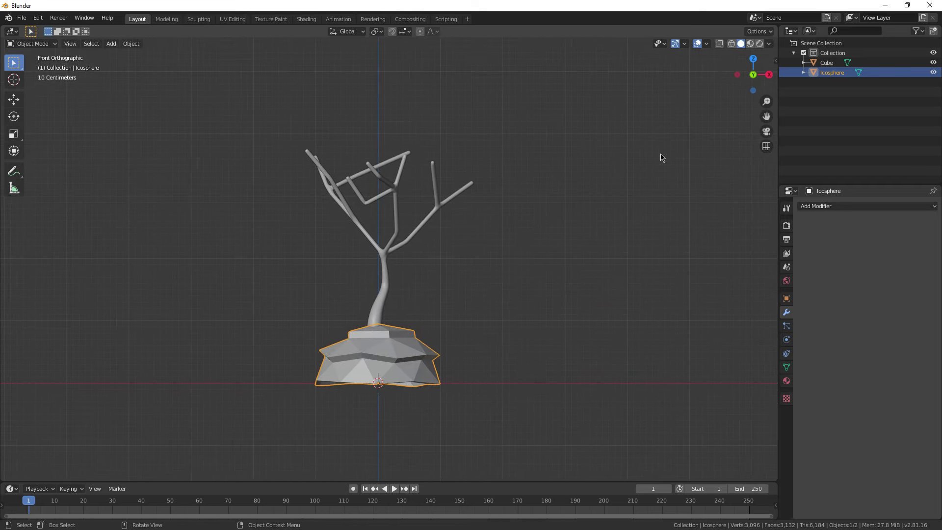
{"action": "left_click", "coordinate": [754, 75]}
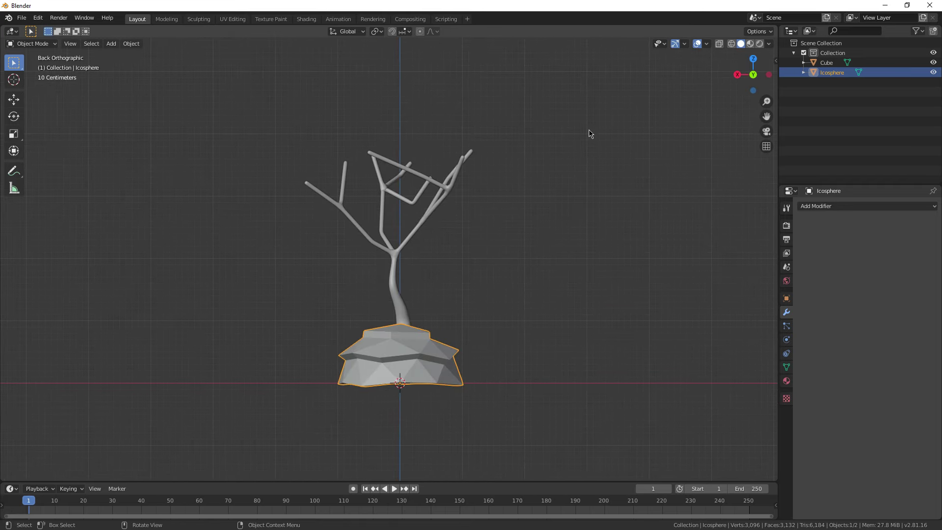
{"action": "left_click", "coordinate": [739, 74]}
{"action": "left_click", "coordinate": [753, 76]}
{"action": "left_click", "coordinate": [755, 76]}
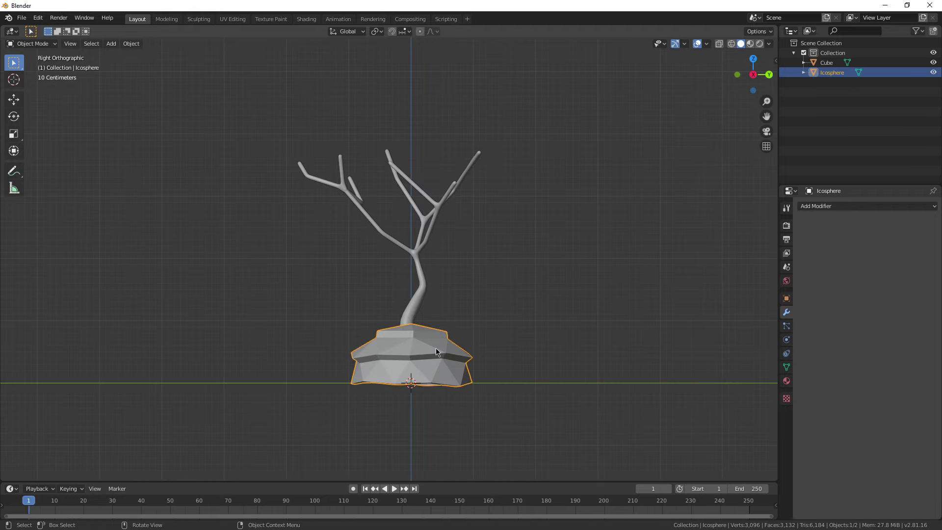
In the right view, raise the dome to the treetop and shift it -1.61 m in Y and -0.448 m in Z onto the branches
{"action": "middle_click_drag", "start_coordinate": [421, 343], "coordinate": [417, 358], "text": "shift"}
{"action": "scroll", "coordinate": [440, 312], "scroll_direction": "up", "scroll_amount": 3}
{"action": "scroll", "coordinate": [400, 287], "scroll_direction": "down", "scroll_amount": 1}
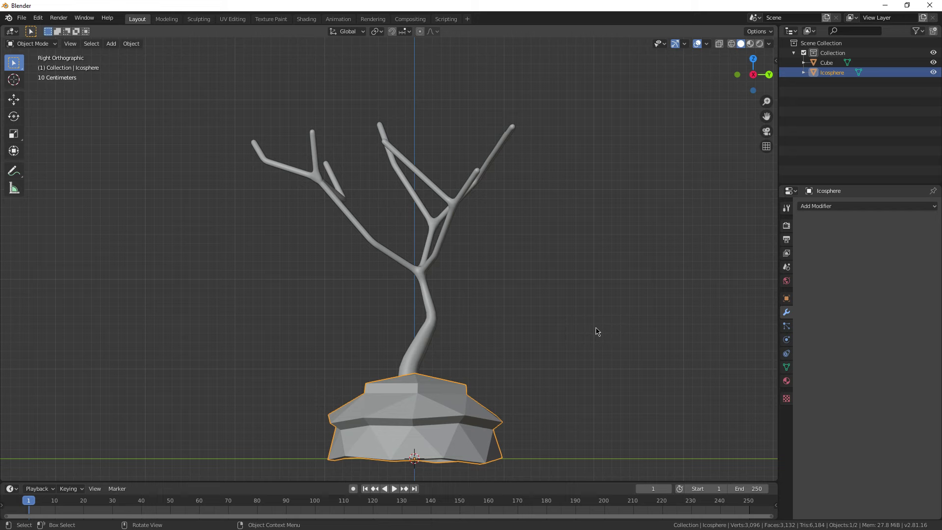
{"action": "middle_click_drag", "start_coordinate": [490, 338], "coordinate": [492, 357], "text": "shift"}
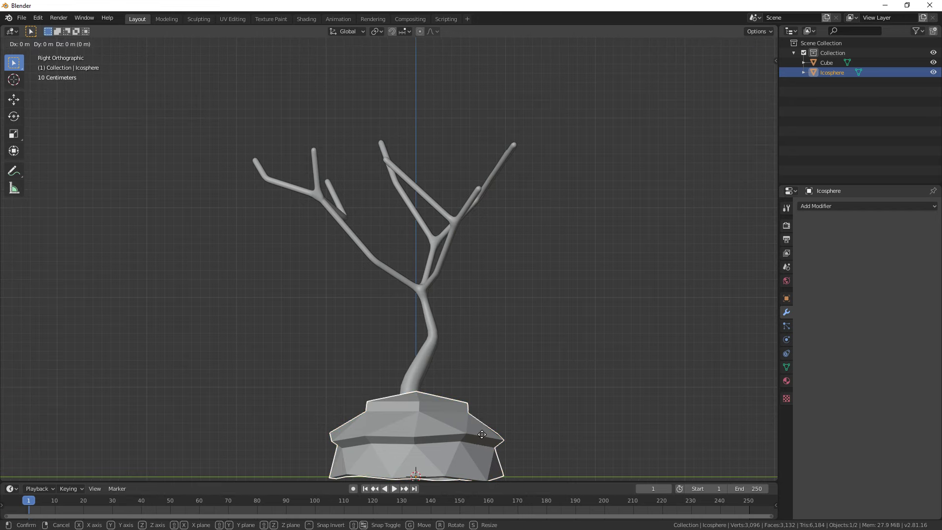
{"action": "left_click", "coordinate": [513, 101]}
{"action": "scroll", "coordinate": [562, 244], "scroll_direction": "up", "scroll_amount": 5, "text": "shift"}
{"action": "key", "text": "g"}
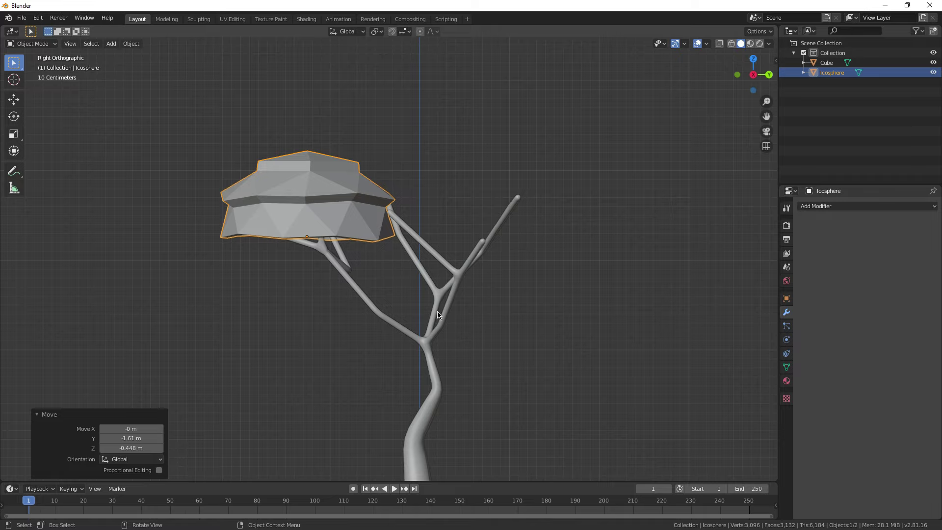
In the front view, rotate the dome by -9.98° and reposition it over the branch tips
{"action": "key", "text": "KP_1"}
{"action": "key", "text": "r"}
{"action": "left_click", "coordinate": [534, 330]}
{"action": "key", "text": "g"}
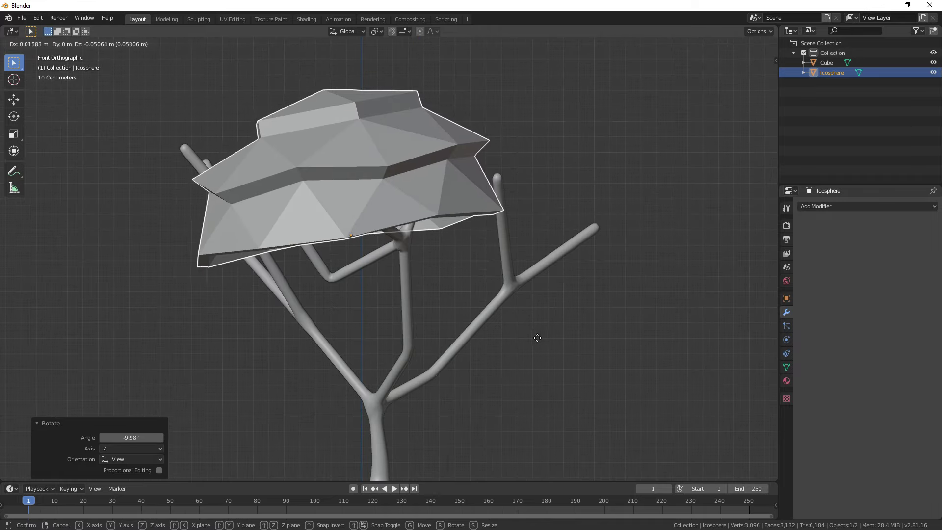
{"action": "left_click", "coordinate": [551, 340]}
Nudge the dome about 0.007 m in X, 0.027 m in Y and 0.002 m in Z to cover the branches
{"action": "scroll", "coordinate": [486, 349], "scroll_direction": "down", "scroll_amount": 4}
{"action": "middle_click_drag", "start_coordinate": [486, 349], "coordinate": [629, 310]}
{"action": "scroll", "coordinate": [492, 304], "scroll_direction": "up", "scroll_amount": 4}
{"action": "key", "text": "g"}
{"action": "left_click", "coordinate": [499, 288]}
{"action": "scroll", "coordinate": [629, 309], "scroll_direction": "up", "scroll_amount": 2}
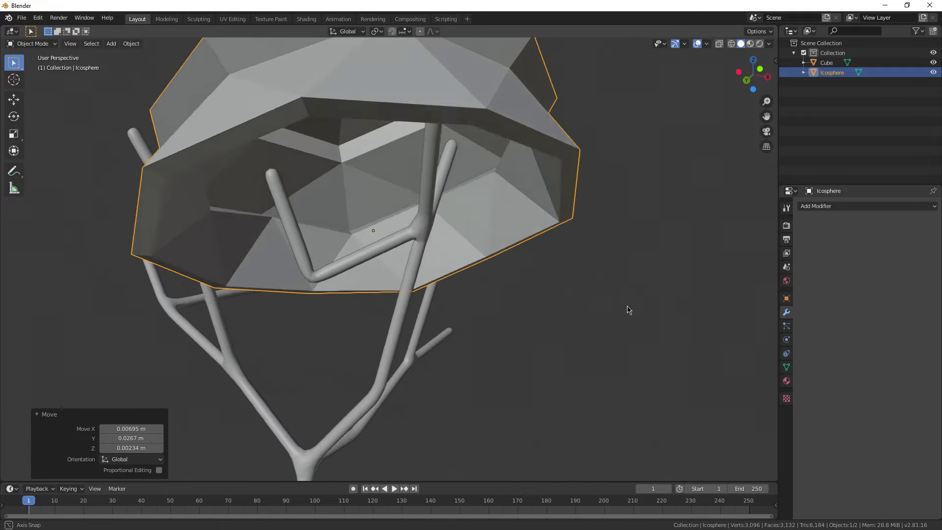
In the tree's mesh, move the branch tip under the dome by -0.255 m X, -0.0559 m Y and 0.268 m Z with proportional editing
{"action": "scroll", "coordinate": [628, 310], "scroll_direction": "down", "scroll_amount": 4}
{"action": "left_click", "coordinate": [316, 244]}
{"action": "key", "text": "Tab"}
{"action": "middle_click_drag", "start_coordinate": [316, 244], "coordinate": [334, 235]}
{"action": "scroll", "coordinate": [339, 233], "scroll_direction": "up", "scroll_amount": 4}
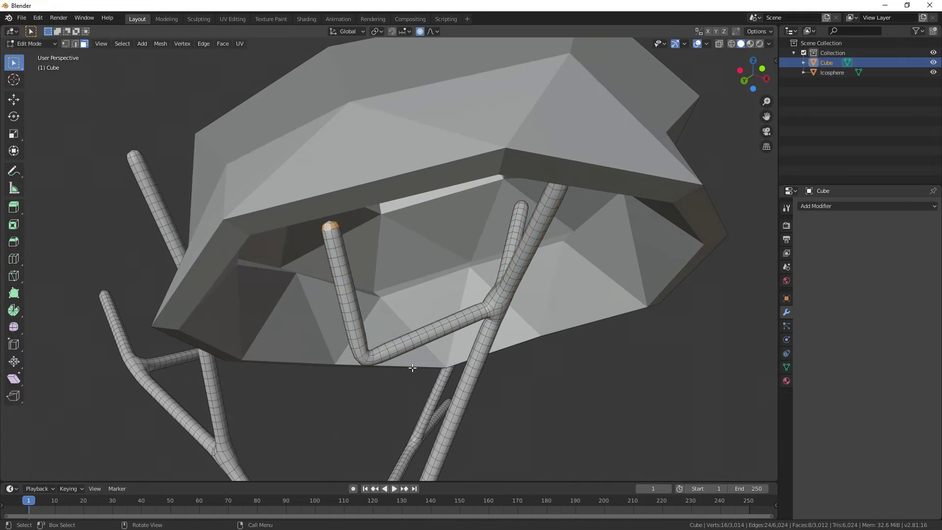
{"action": "scroll", "coordinate": [412, 368], "scroll_direction": "down", "scroll_amount": 3}
{"action": "key", "text": "g"}
{"action": "left_click", "coordinate": [427, 304]}
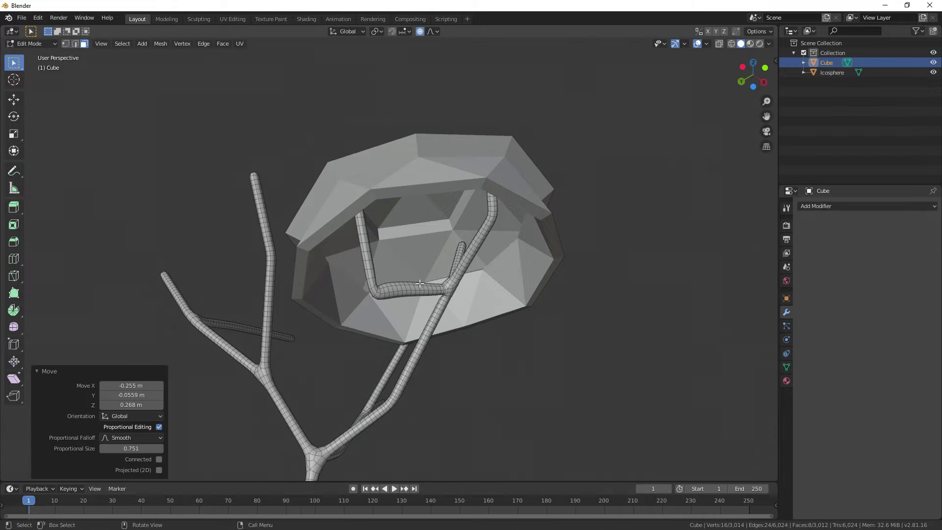
{"action": "middle_click_drag", "start_coordinate": [426, 304], "coordinate": [410, 353]}
{"action": "key", "text": "g"}
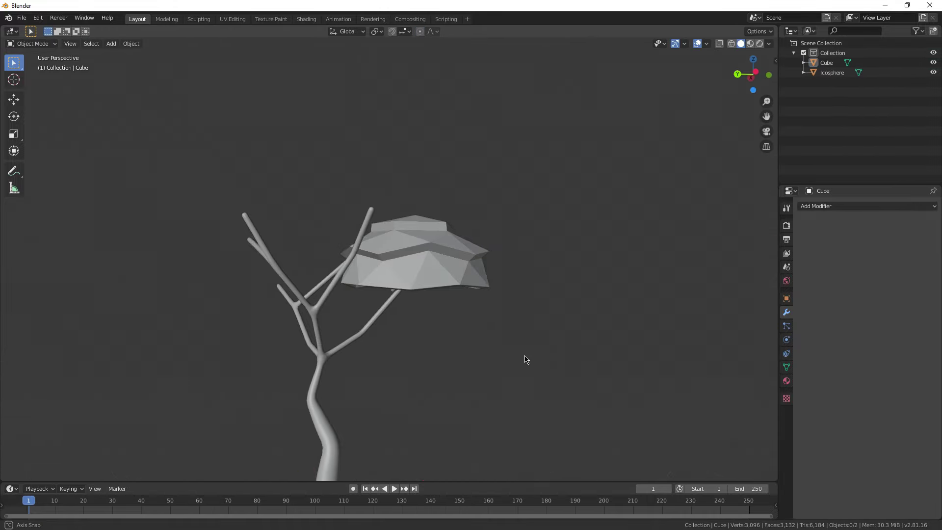
Duplicate the dome twice to cover the remaining branches, scaling the first copy to 1.173
{"action": "middle_click_drag", "start_coordinate": [524, 359], "coordinate": [466, 357]}
{"action": "key", "text": "s"}
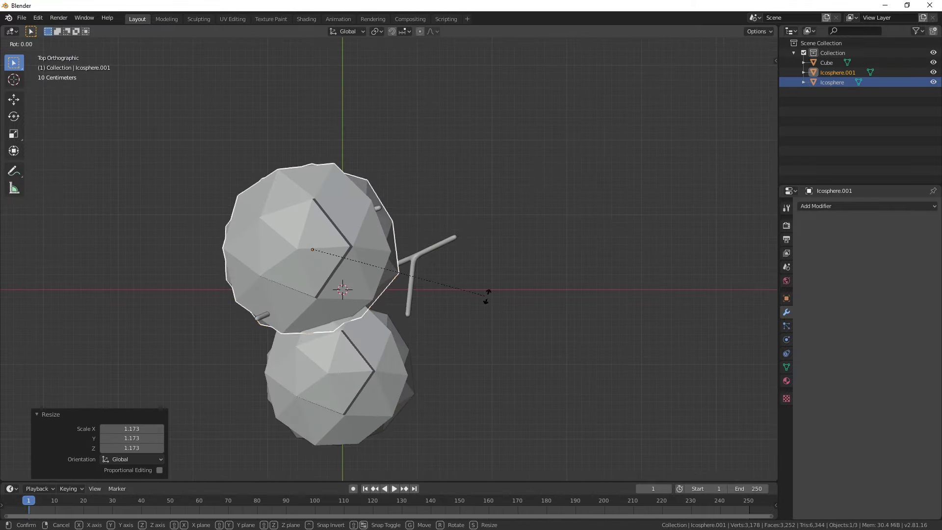
{"action": "left_click", "coordinate": [330, 400]}
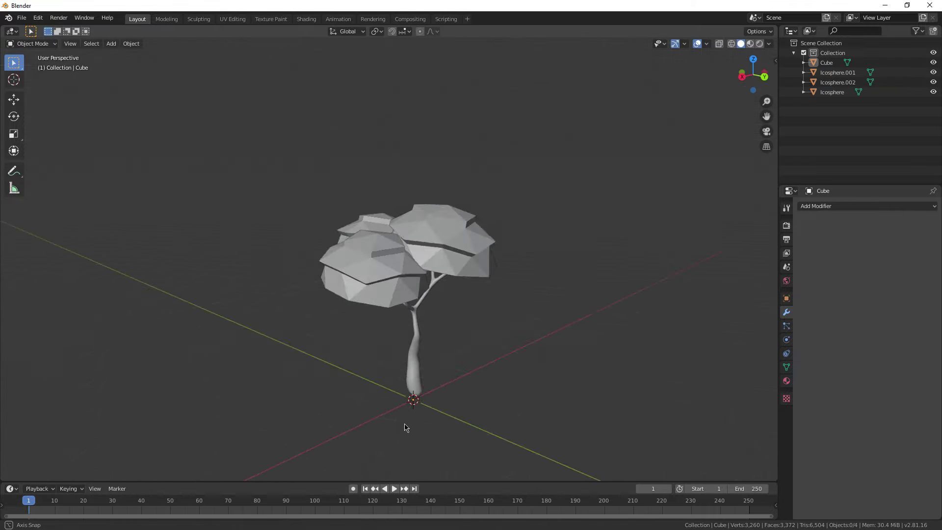
Join the three foliage domes into a single object
{"action": "middle_click_drag", "start_coordinate": [404, 424], "coordinate": [545, 416]}
{"action": "middle_click_drag", "start_coordinate": [341, 419], "coordinate": [34, 392], "text": "shift"}
{"action": "scroll", "coordinate": [377, 381], "scroll_direction": "up", "scroll_amount": 3}
{"action": "scroll", "coordinate": [479, 356], "scroll_direction": "down", "scroll_amount": 3}
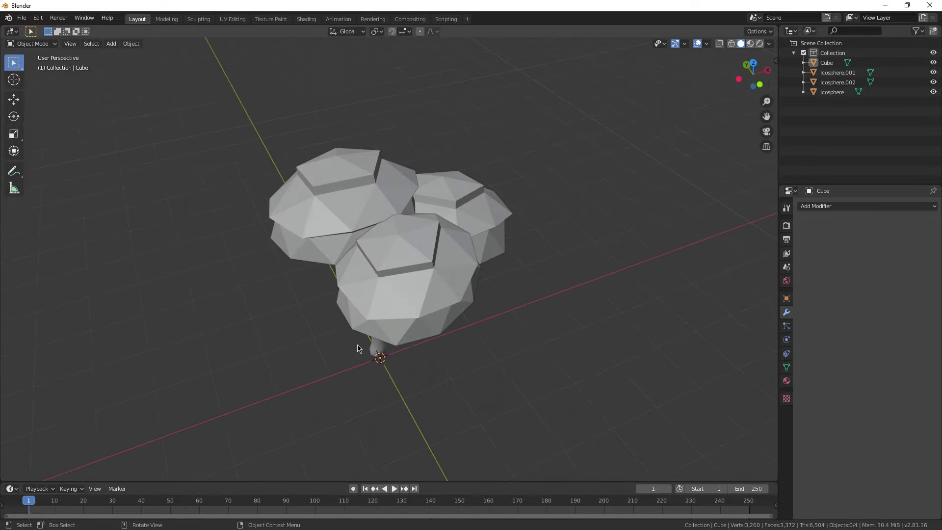
{"action": "left_click", "coordinate": [343, 211]}
{"action": "left_click", "coordinate": [444, 211], "text": "shift"}
{"action": "left_click", "coordinate": [431, 255], "text": "shift"}
{"action": "middle_click_drag", "start_coordinate": [432, 255], "coordinate": [431, 298]}
{"action": "right_click", "coordinate": [431, 298]}
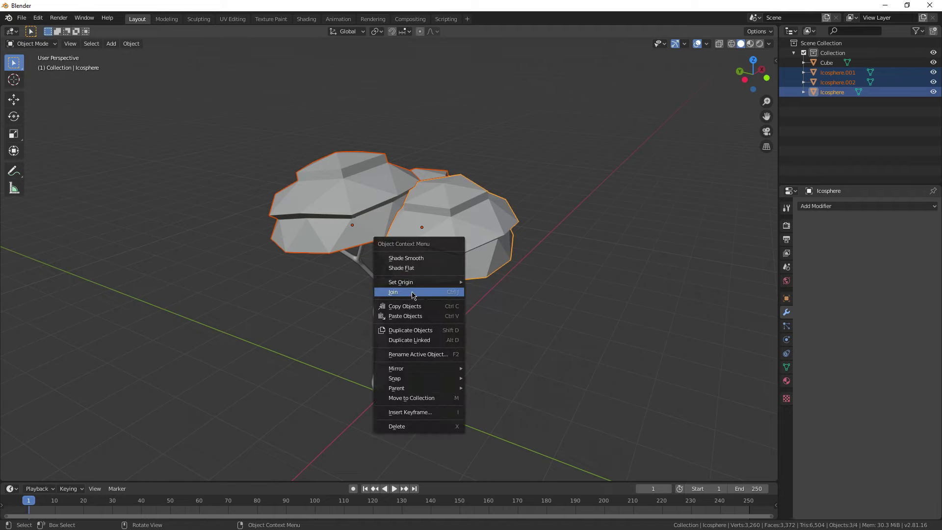
{"action": "left_click", "coordinate": [412, 296]}
Try moving the joined foliage off the branches, and undo the move
{"action": "key", "text": "g"}
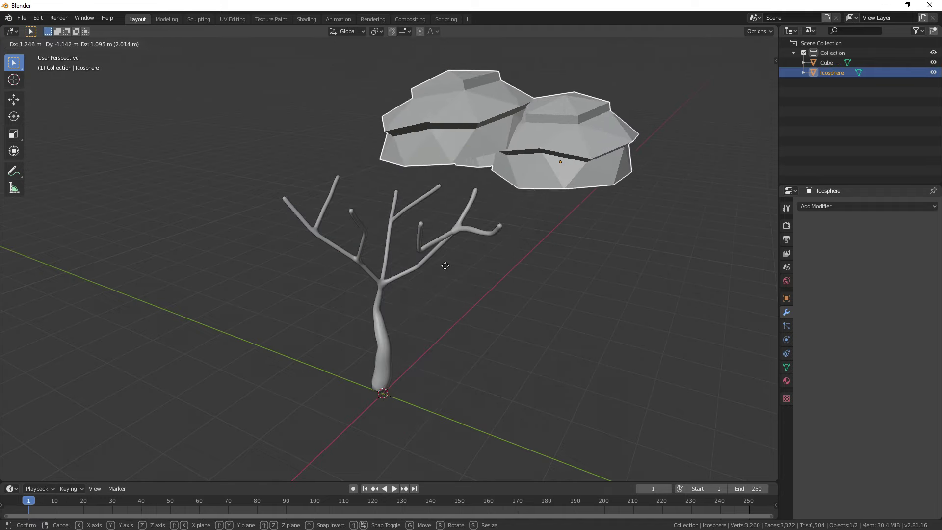
{"action": "left_click", "coordinate": [372, 318]}
{"action": "key", "text": "ctrl+z"}
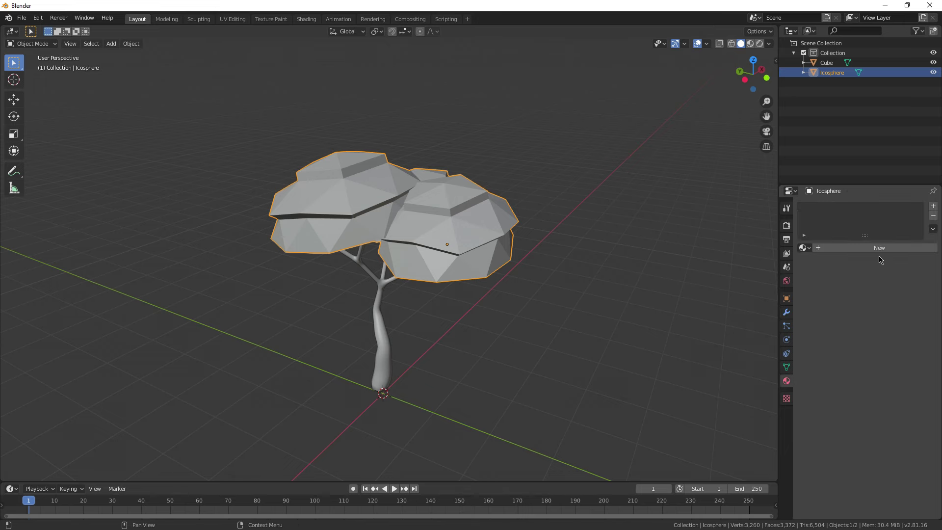
Give the foliage a new material with a green base color (H 0.327, S 0.602, V 0.733) and preview materials in the viewport
{"action": "left_click", "coordinate": [880, 248]}
{"action": "middle_click_drag", "start_coordinate": [520, 273], "coordinate": [528, 277], "text": "shift"}
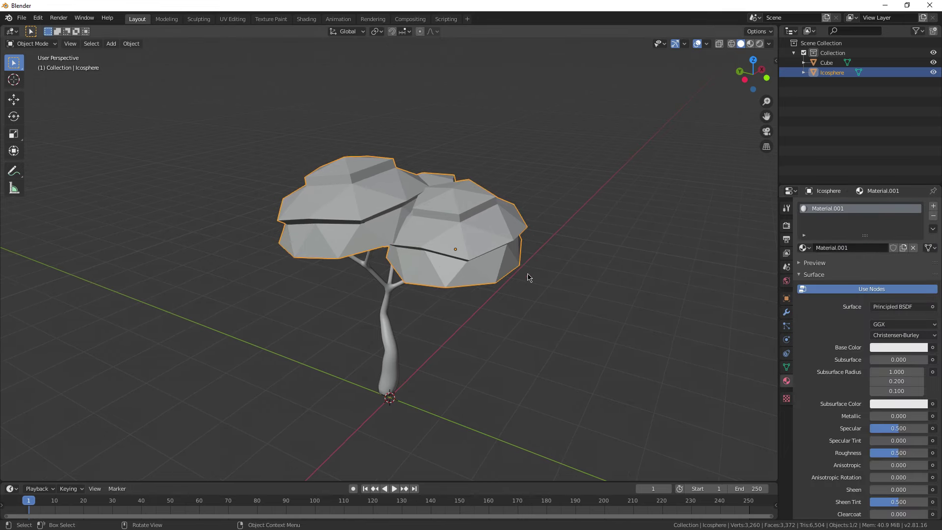
{"action": "left_click", "coordinate": [889, 349]}
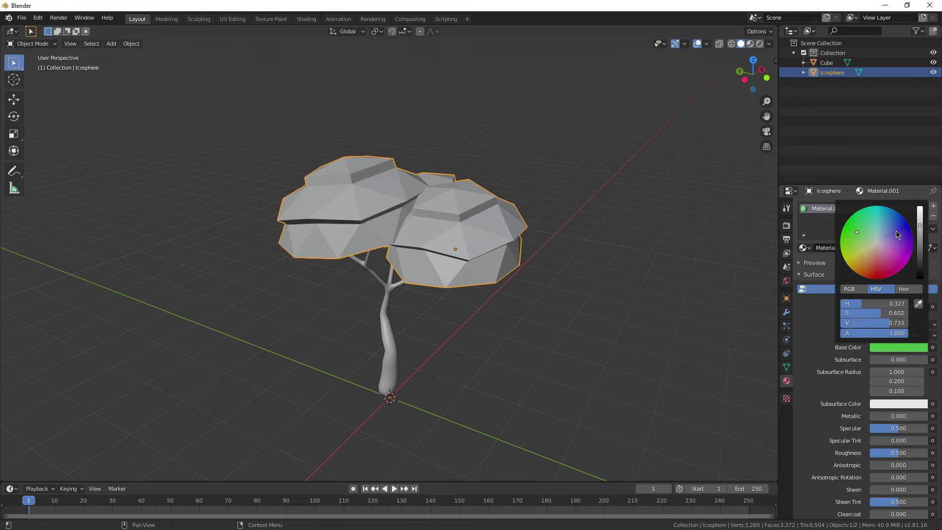
{"action": "left_click", "coordinate": [750, 44]}
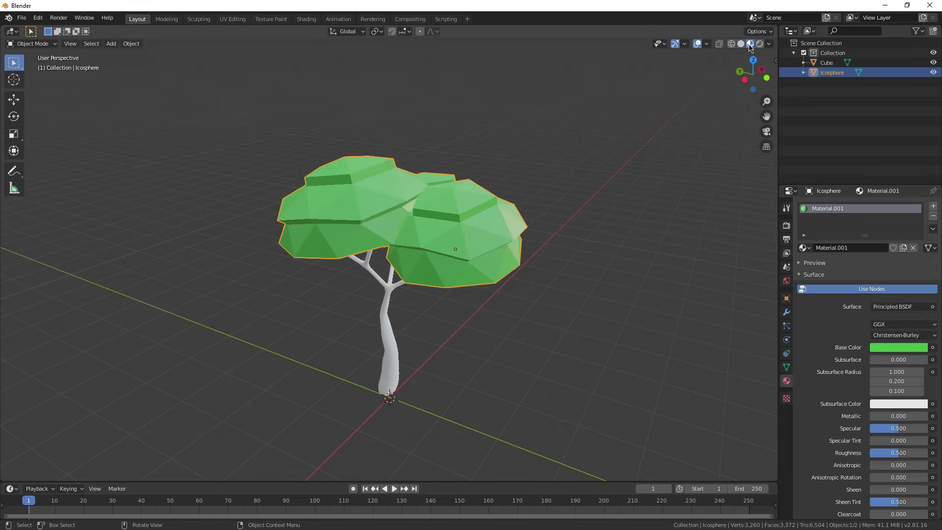
Add a second material to the trunk object with a brown base color of H 0.113, S 0.492, V 0.533
{"action": "scroll", "coordinate": [406, 316], "scroll_direction": "up", "scroll_amount": 2}
{"action": "middle_click_drag", "start_coordinate": [405, 315], "coordinate": [565, 296]}
{"action": "left_click", "coordinate": [395, 309]}
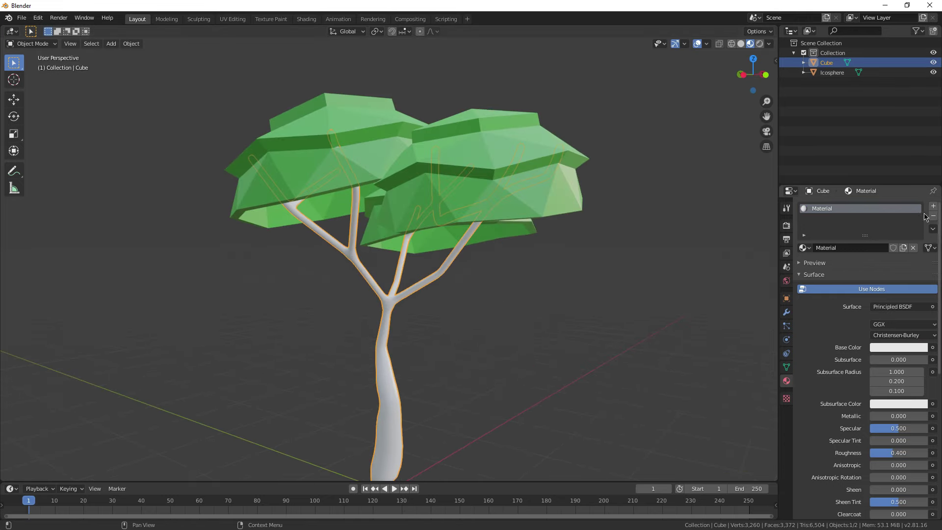
{"action": "left_click", "coordinate": [934, 206]}
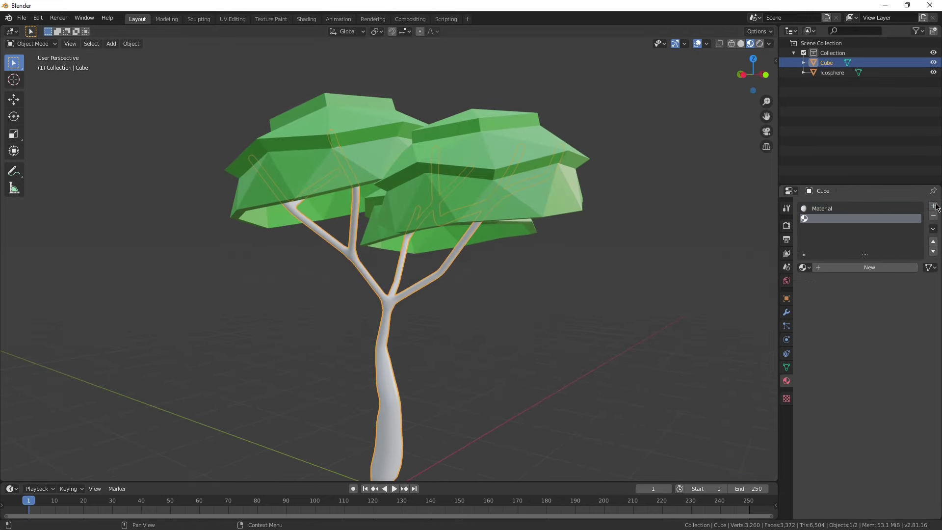
{"action": "left_click", "coordinate": [861, 270]}
{"action": "left_click", "coordinate": [882, 369]}
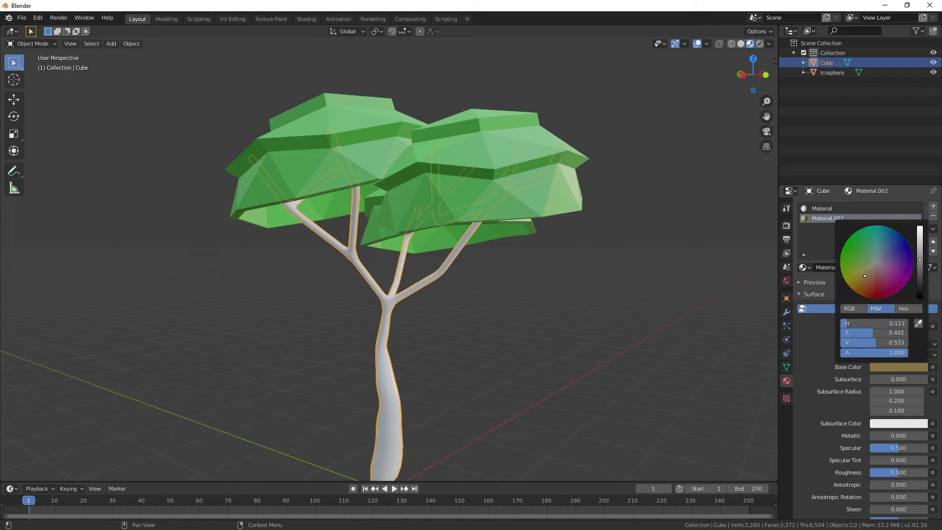
Assign the brown material to all faces of the trunk and branches in Edit Mode
{"action": "scroll", "coordinate": [664, 265], "scroll_direction": "down", "scroll_amount": 3}
{"action": "scroll", "coordinate": [664, 264], "scroll_direction": "up", "scroll_amount": 3}
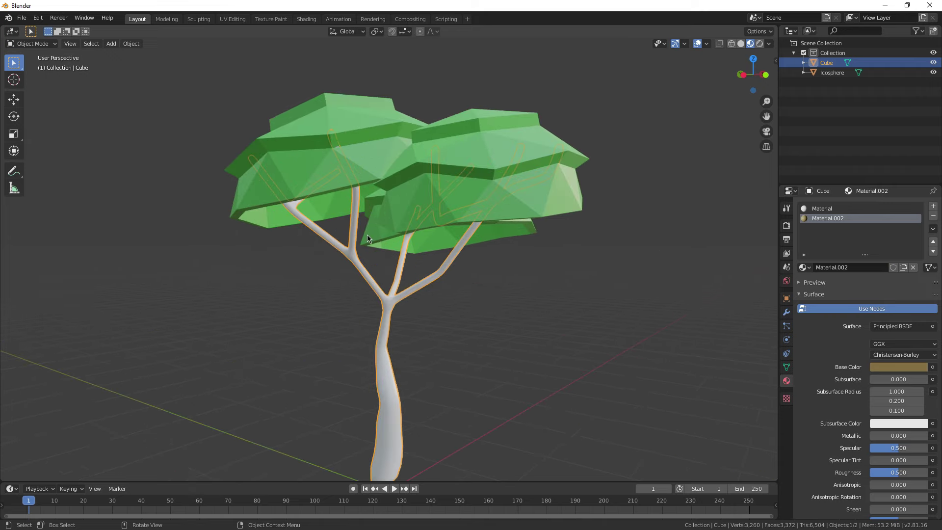
{"action": "middle_click_drag", "start_coordinate": [282, 328], "coordinate": [344, 340]}
{"action": "middle_click_drag", "start_coordinate": [478, 368], "coordinate": [487, 320], "text": "shift"}
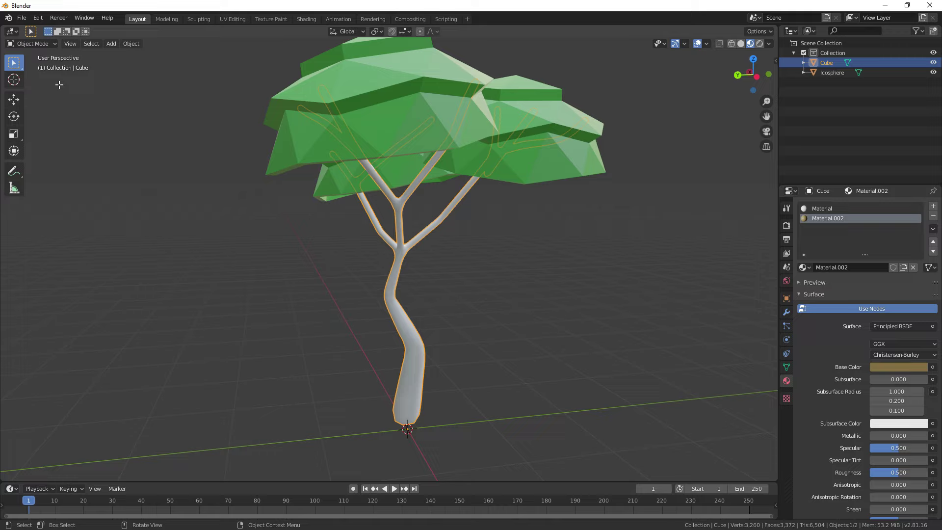
{"action": "key", "text": "Tab"}
{"action": "middle_click_drag", "start_coordinate": [379, 314], "coordinate": [704, 307]}
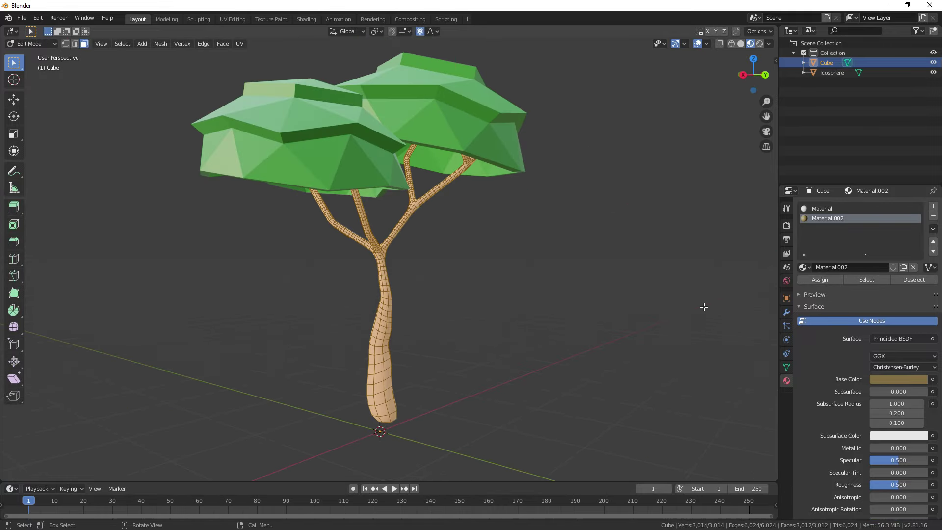
{"action": "left_click", "coordinate": [817, 280]}
{"action": "key", "text": "Tab"}
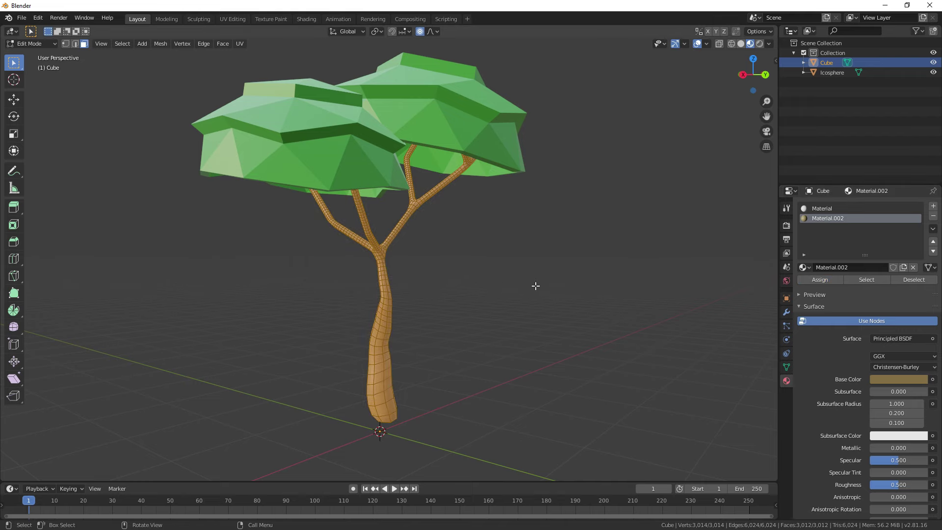
Change the base color of the foliage material to a bright orange
{"action": "middle_click_drag", "start_coordinate": [534, 284], "coordinate": [601, 355]}
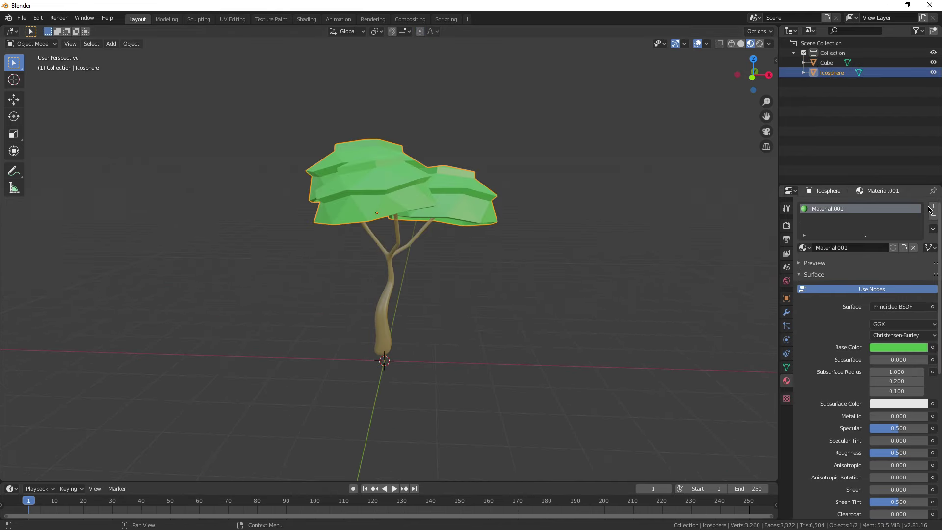
{"action": "left_click", "coordinate": [884, 349]}
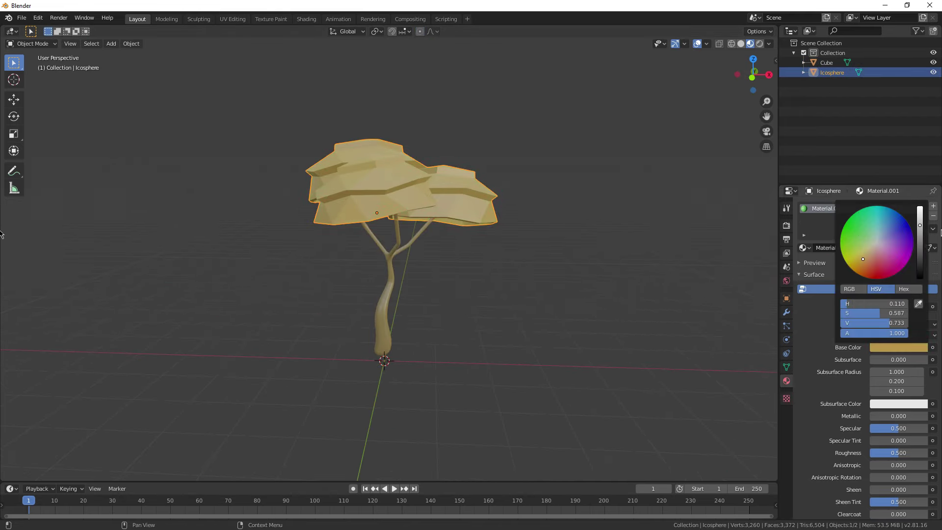
{"action": "left_click_drag", "start_coordinate": [922, 233], "coordinate": [920, 214]}
{"action": "left_click", "coordinate": [512, 372]}
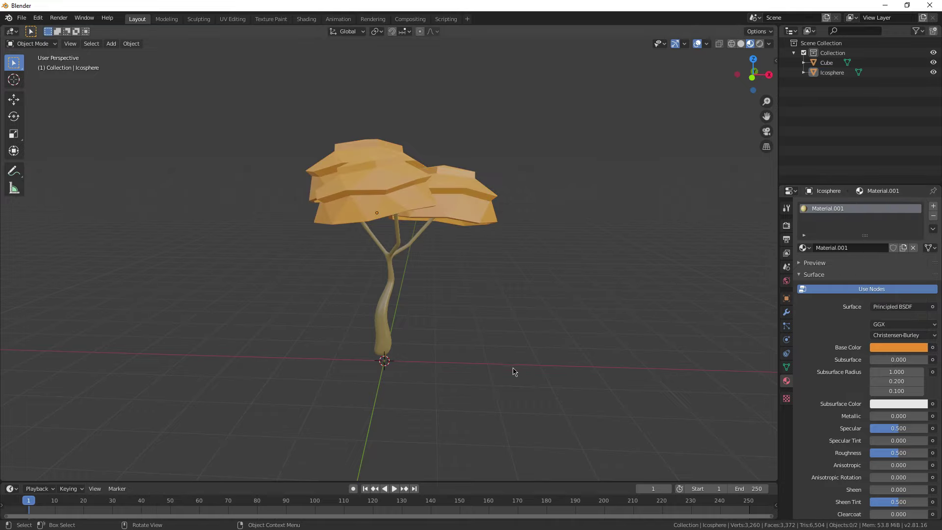
Examine the colored tree from all sides and from below, checking how the foliage sits on the branches
{"action": "middle_click_drag", "start_coordinate": [512, 373], "coordinate": [276, 378]}
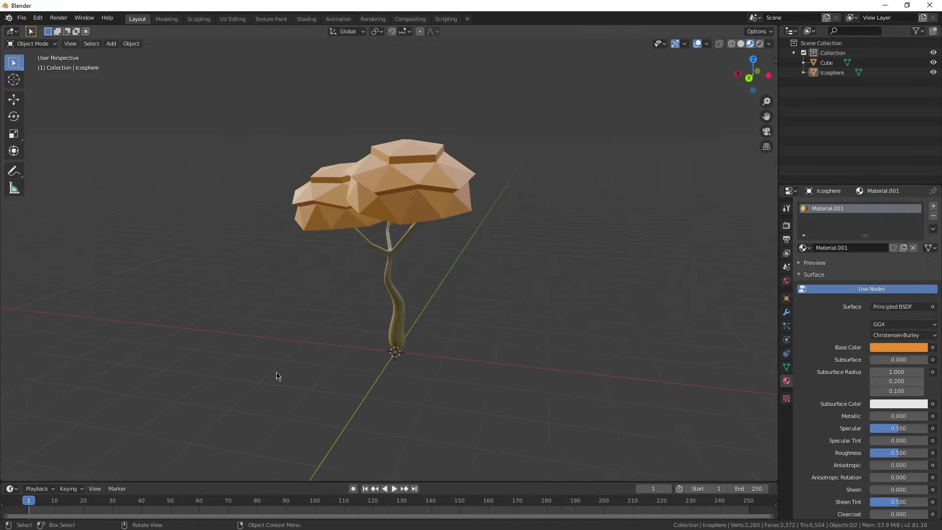
{"action": "scroll", "coordinate": [278, 383], "scroll_direction": "up", "scroll_amount": 3}
{"action": "middle_click_drag", "start_coordinate": [345, 256], "coordinate": [421, 210]}
{"action": "scroll", "coordinate": [385, 252], "scroll_direction": "down", "scroll_amount": 2}
{"action": "scroll", "coordinate": [430, 221], "scroll_direction": "up", "scroll_amount": 4}
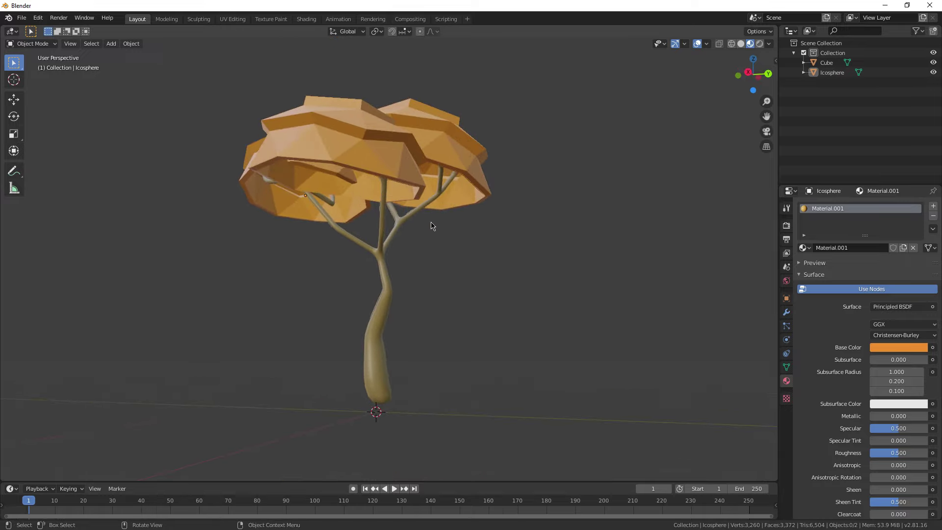
{"action": "scroll", "coordinate": [333, 230], "scroll_direction": "down", "scroll_amount": 4}
{"action": "middle_click_drag", "start_coordinate": [333, 230], "coordinate": [385, 260]}
{"action": "middle_click_drag", "start_coordinate": [285, 167], "coordinate": [346, 311]}
{"action": "scroll", "coordinate": [404, 350], "scroll_direction": "up", "scroll_amount": 5}
{"action": "scroll", "coordinate": [404, 349], "scroll_direction": "down", "scroll_amount": 5}
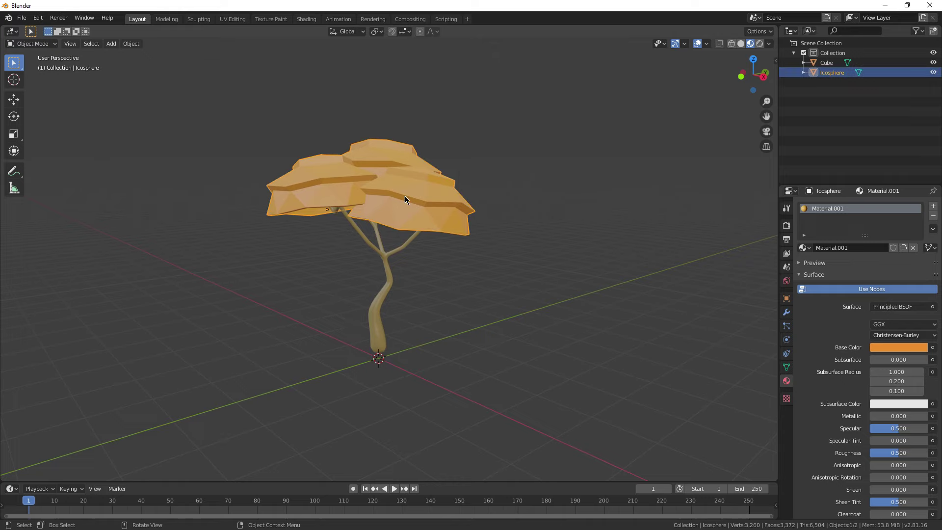
{"action": "scroll", "coordinate": [405, 196], "scroll_direction": "up", "scroll_amount": 1}
{"action": "middle_click_drag", "start_coordinate": [323, 184], "coordinate": [371, 228], "text": "shift"}
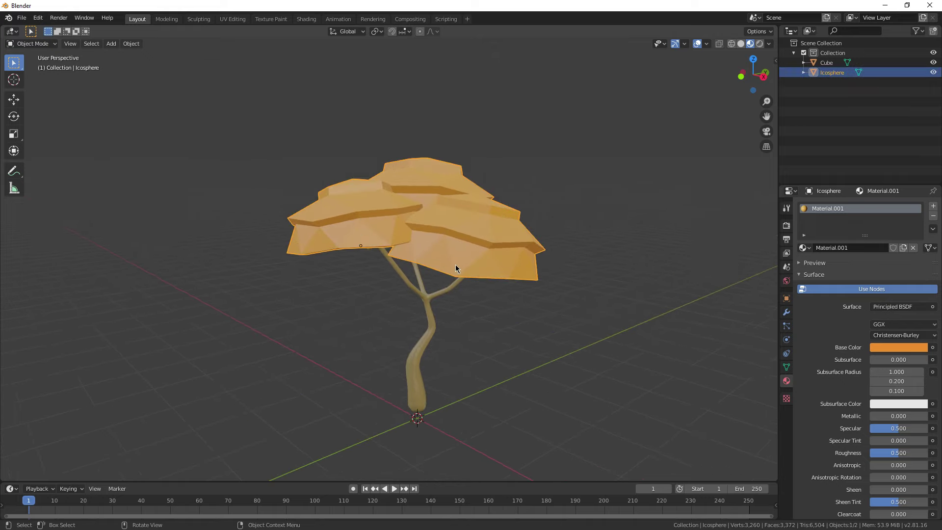
{"action": "left_click", "coordinate": [566, 339]}
{"action": "middle_click_drag", "start_coordinate": [565, 340], "coordinate": [270, 236], "text": "shift"}
{"action": "middle_click_drag", "start_coordinate": [396, 218], "coordinate": [50, 280]}
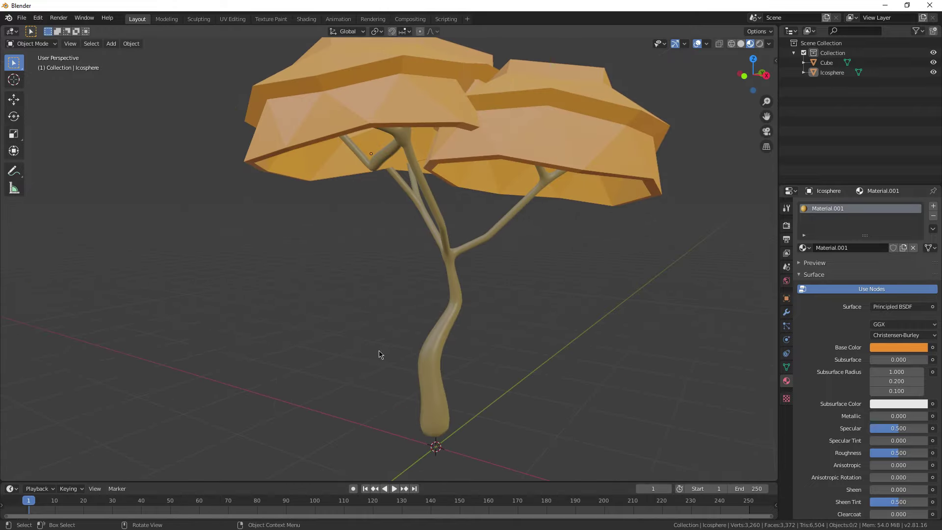
{"action": "middle_click_drag", "start_coordinate": [543, 351], "coordinate": [526, 325]}
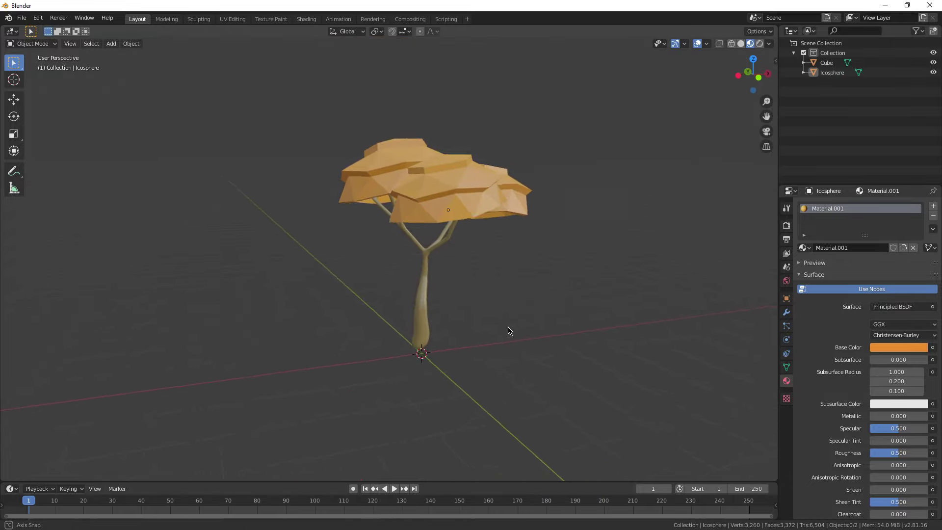